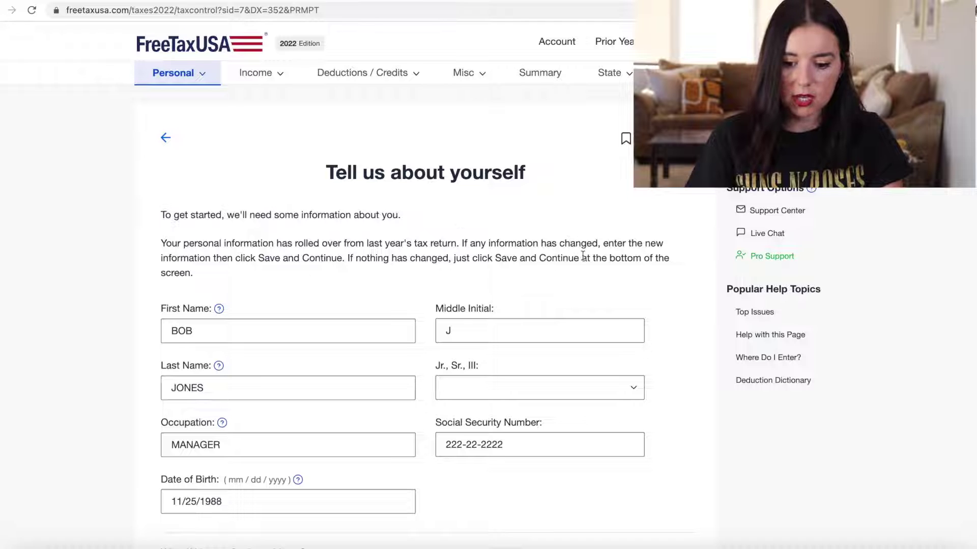
Save the rolled-over personal information as it is and set the filing status to Single.
scroll(424, 286, "down", 2)
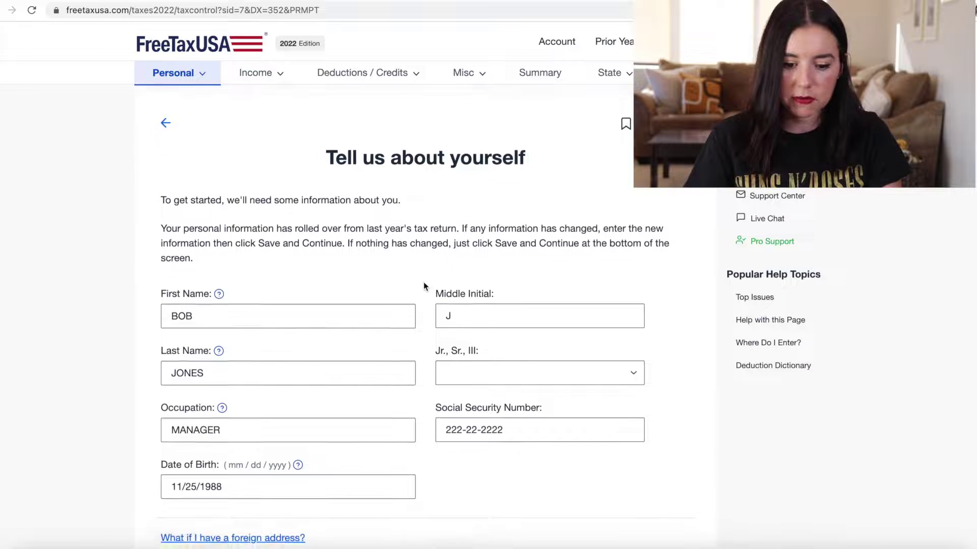
scroll(424, 286, "down", 1)
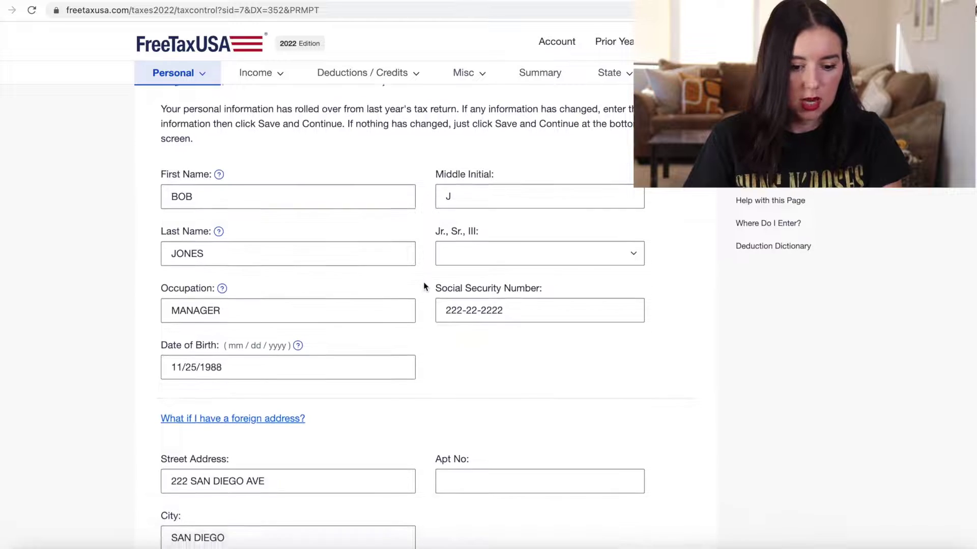
scroll(407, 298, "down", 2)
scroll(407, 298, "down", 5)
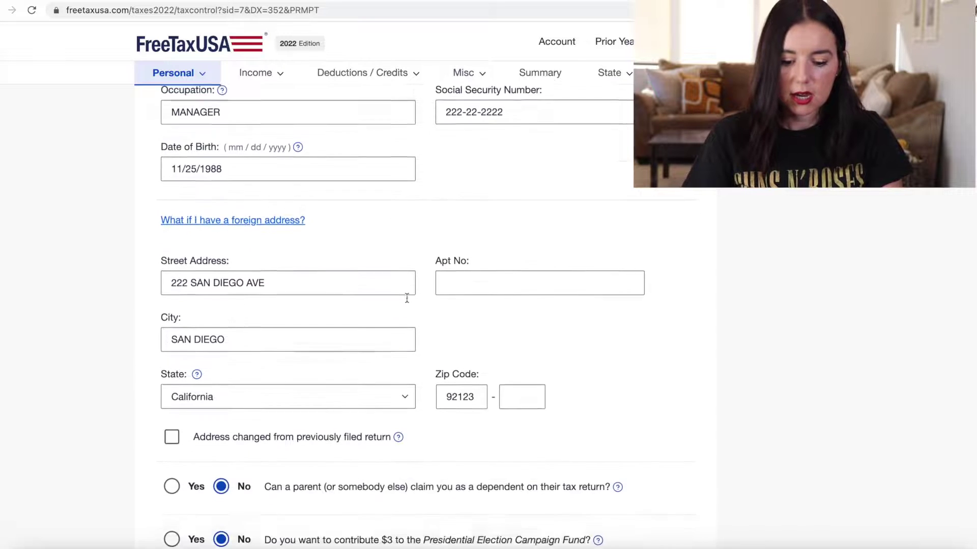
scroll(406, 300, "down", 2)
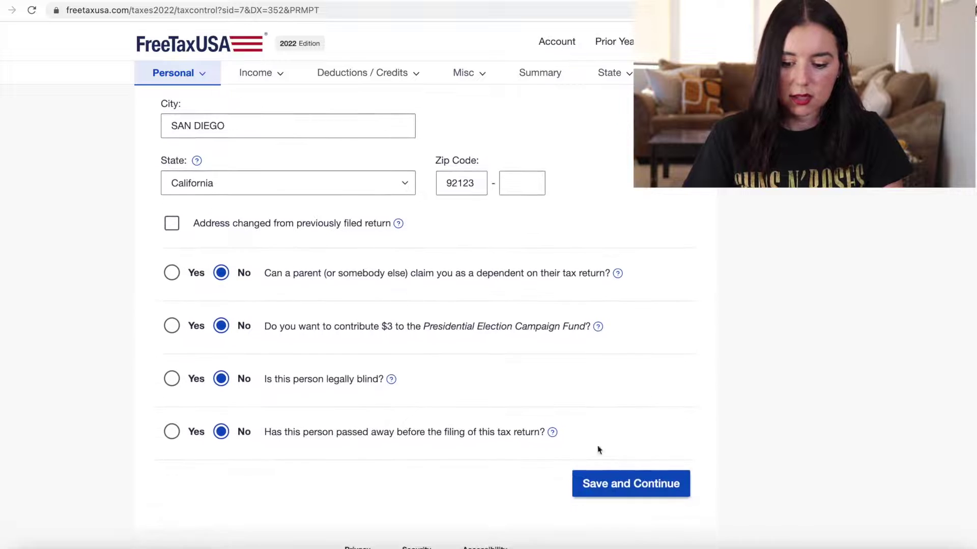
left_click(629, 490)
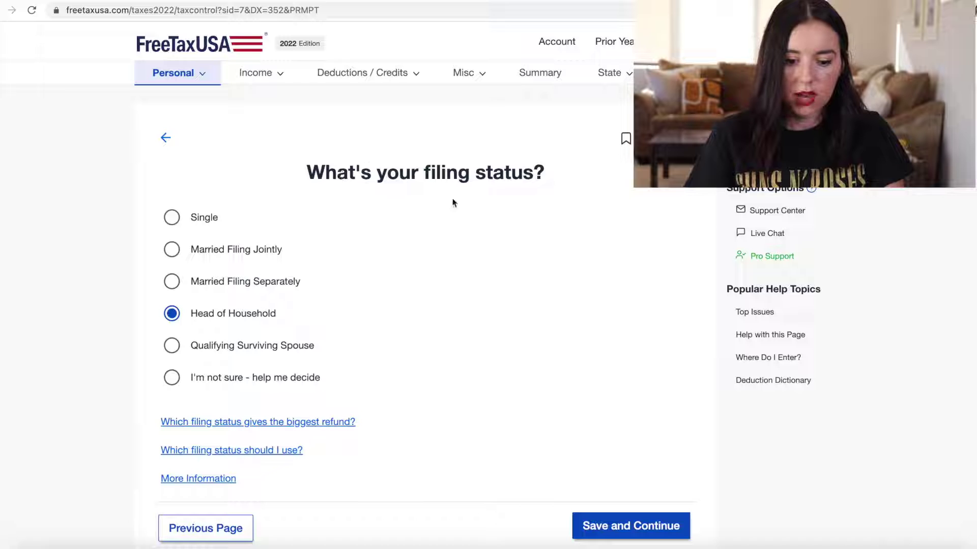
left_click(171, 216)
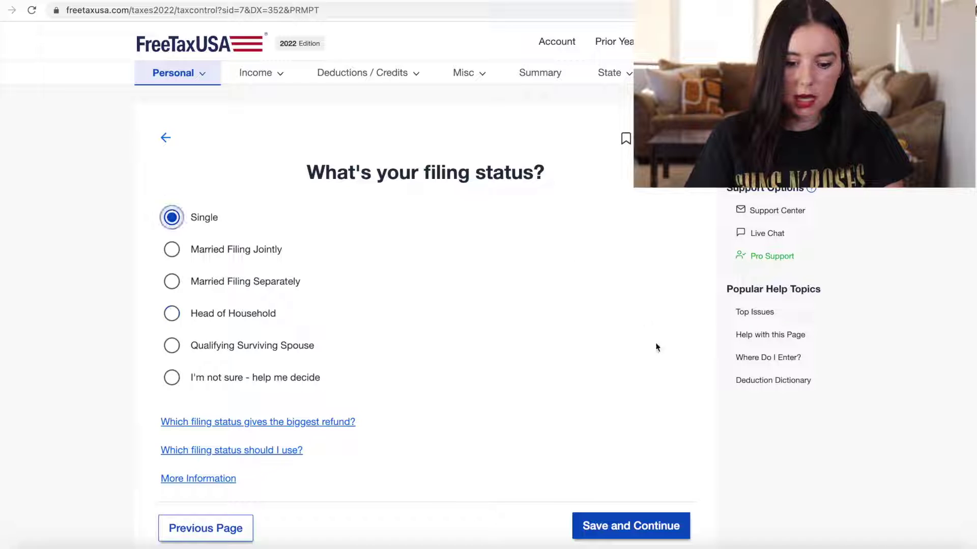
left_click(645, 521)
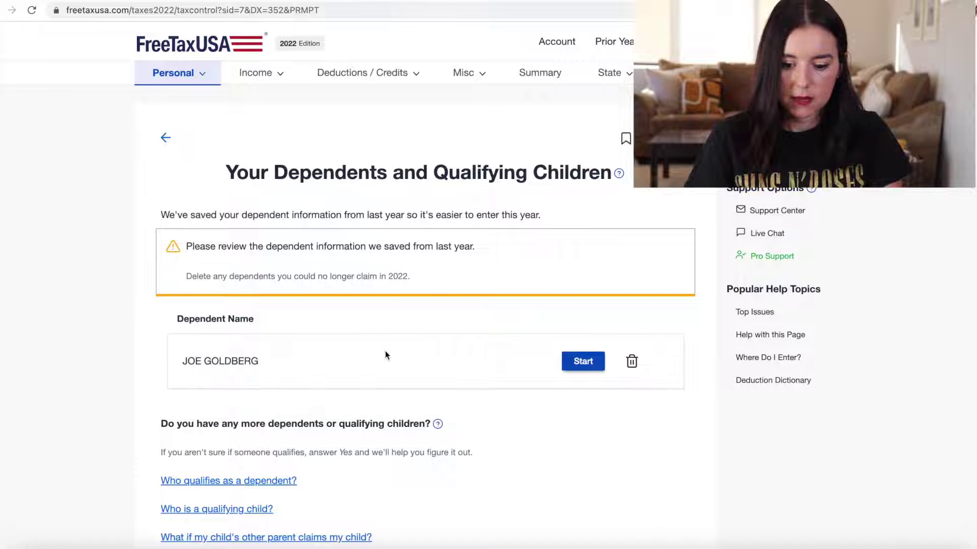
Delete the dependent saved from last year and continue with no dependents or qualifying children.
scroll(385, 355, "down", 1)
left_click(632, 334)
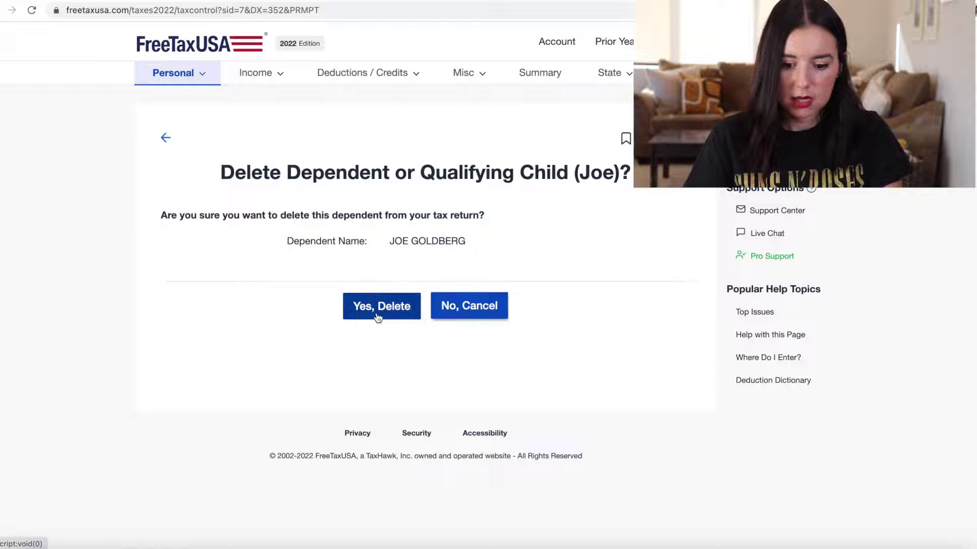
left_click(375, 310)
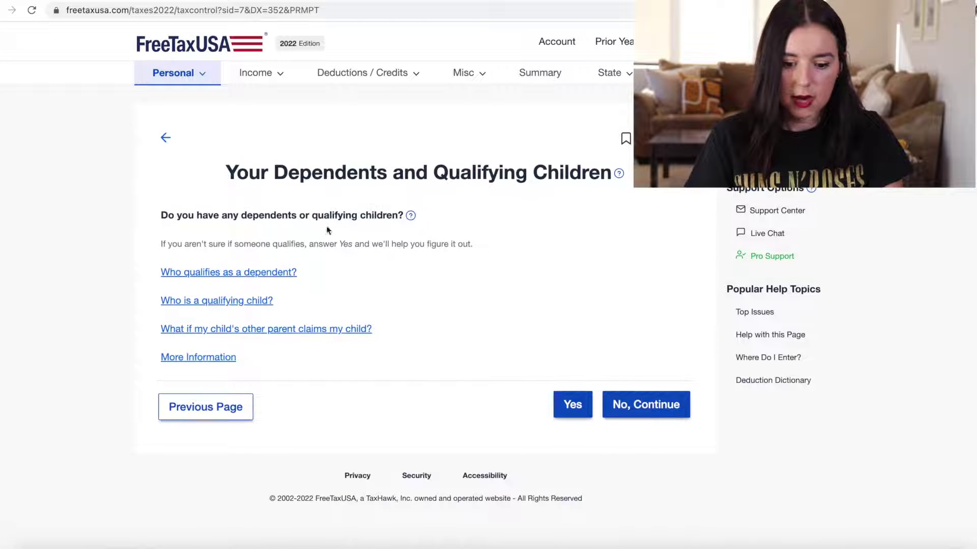
left_click(643, 405)
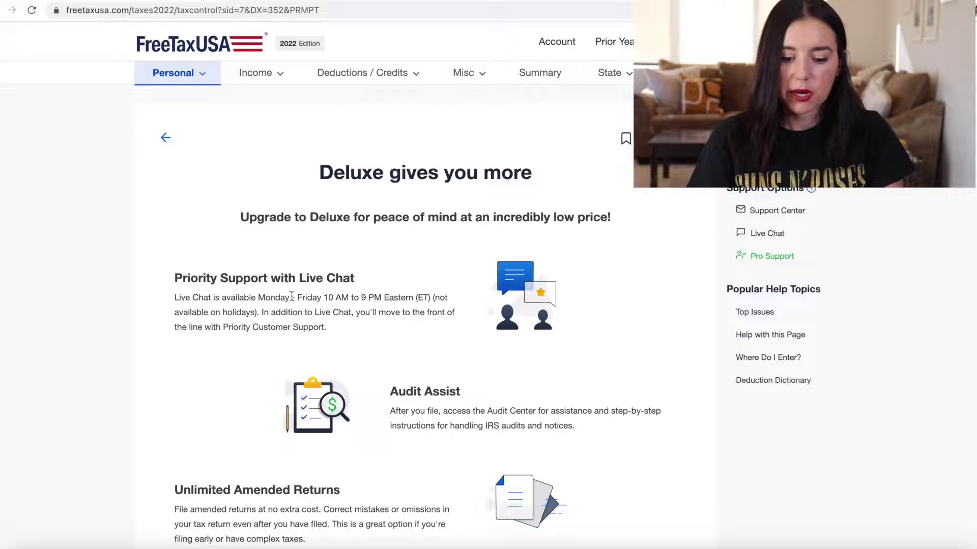
Upgrade the return to Deluxe and continue to the income section.
scroll(295, 299, "down", 3)
scroll(294, 298, "down", 1)
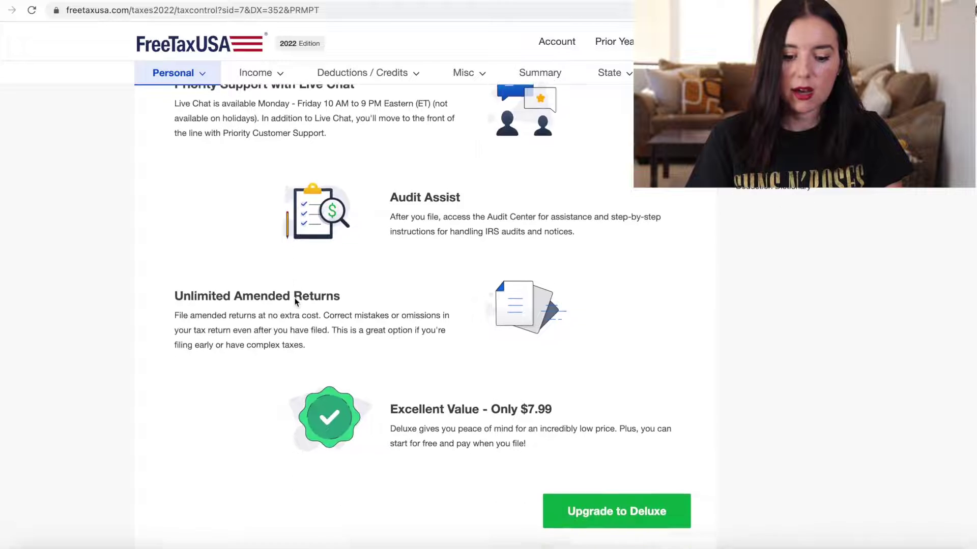
scroll(359, 317, "down", 1)
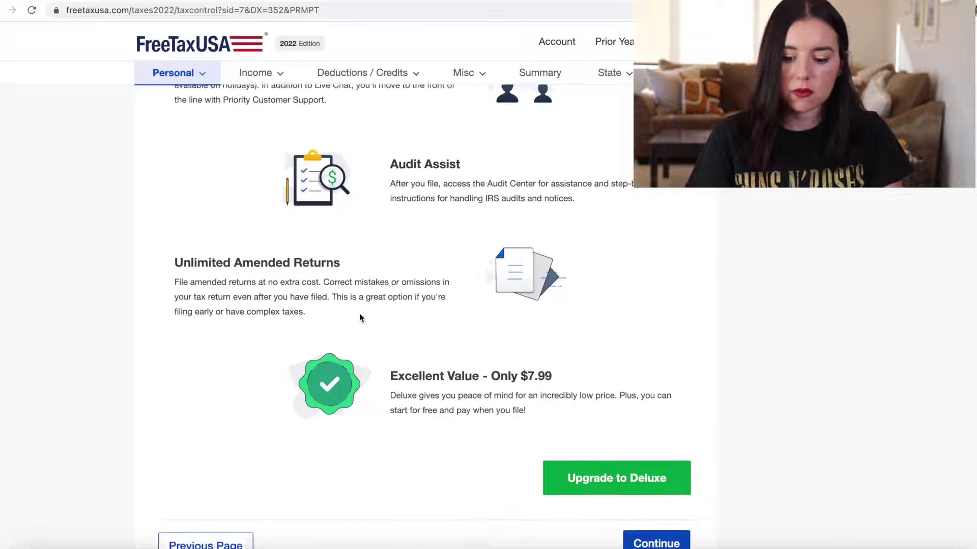
left_click(608, 450)
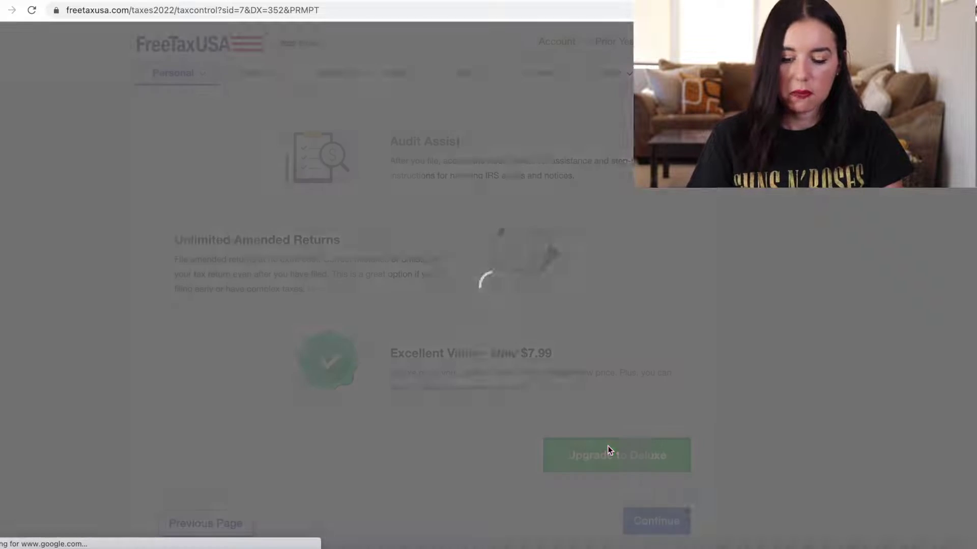
key("Return")
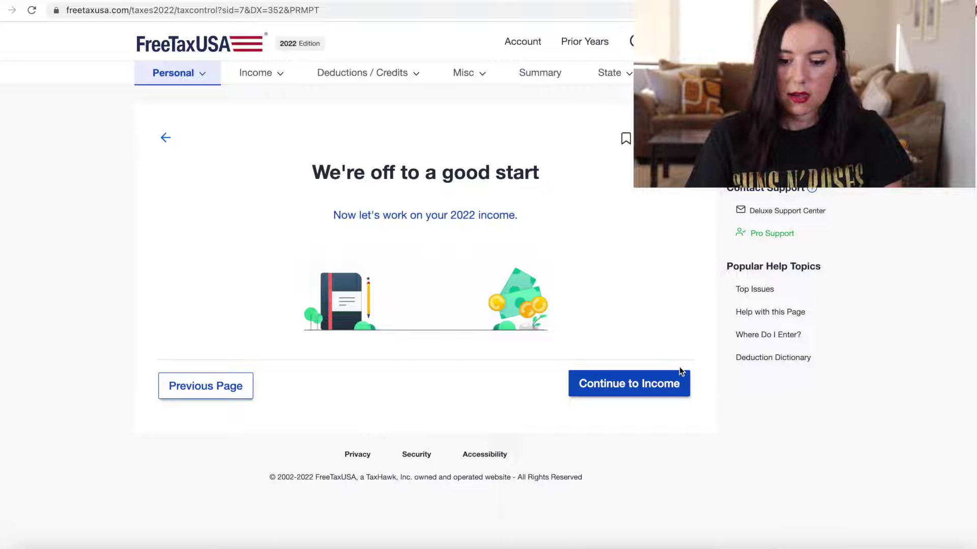
left_click(629, 385)
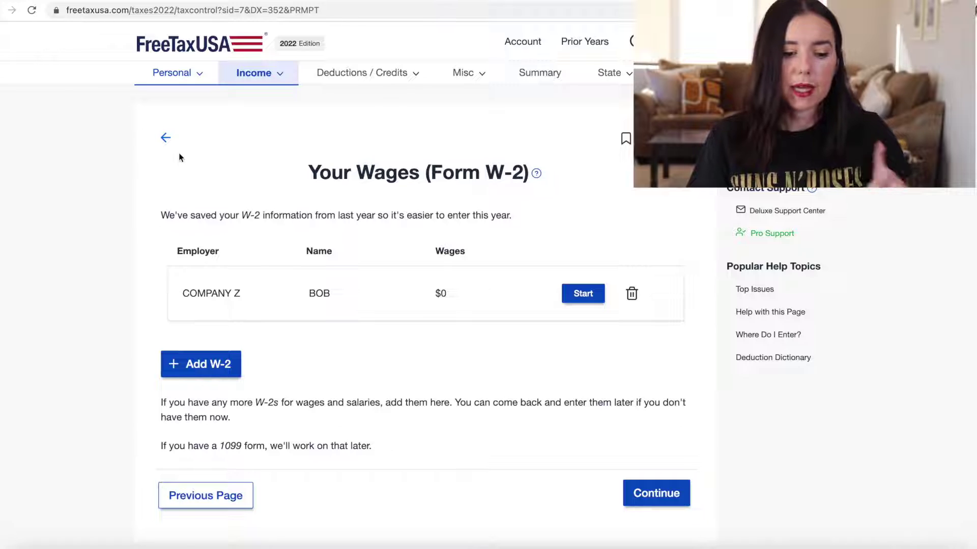
Start the saved Company Z W-2 and read the help about entering all of its information.
left_click(278, 77)
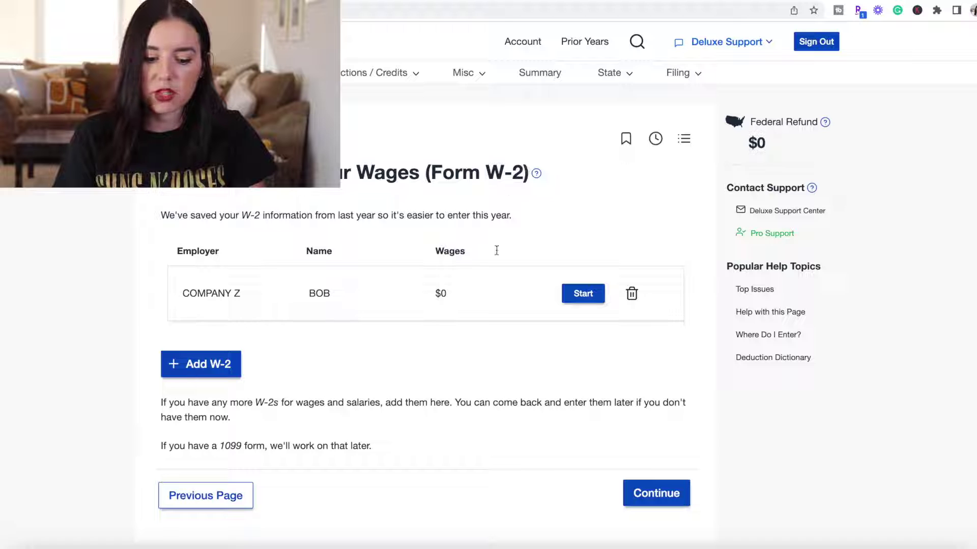
left_click(583, 295)
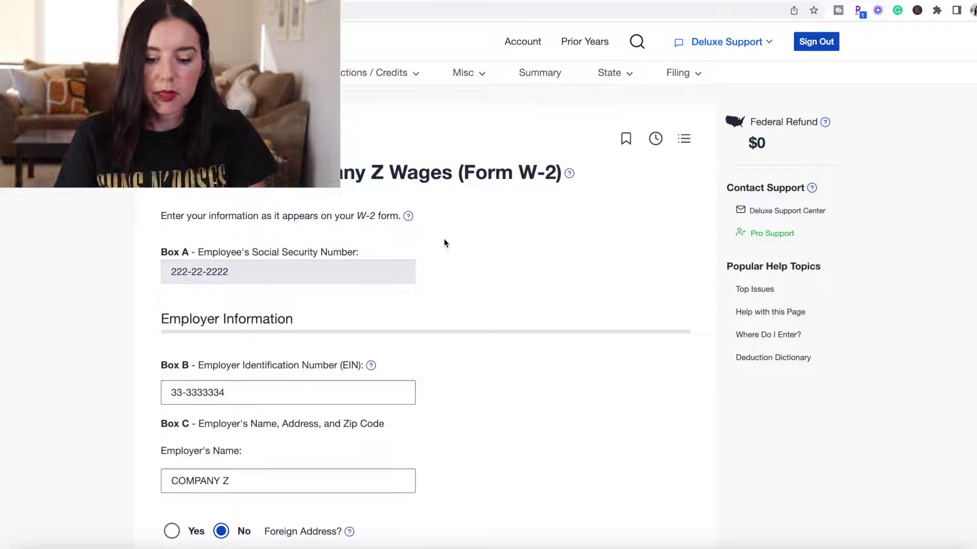
left_click(408, 215)
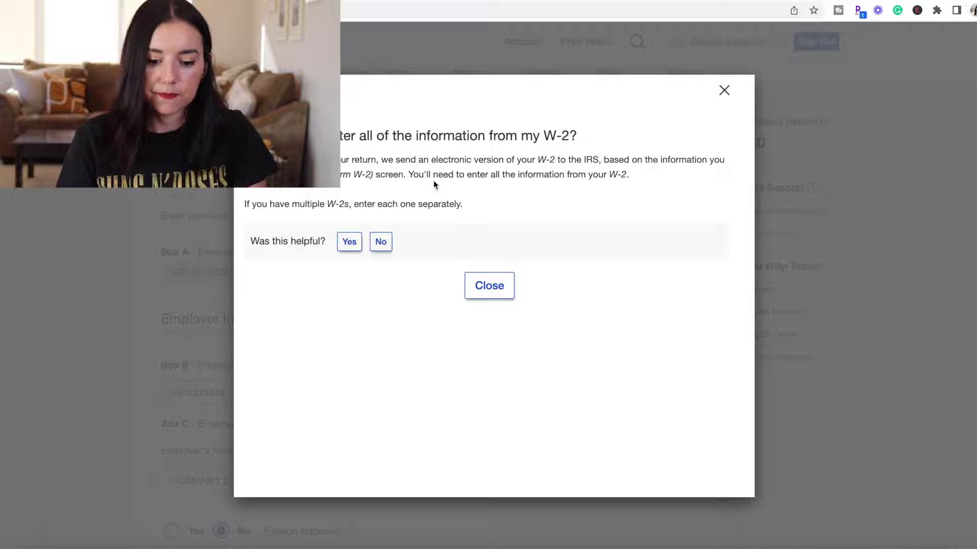
left_click(489, 285)
Enter 102,000 as Box 1 wages and 10,284 as Box 2 federal tax withheld, and fill in Box 3 Social Security wages.
scroll(302, 282, "down", 1)
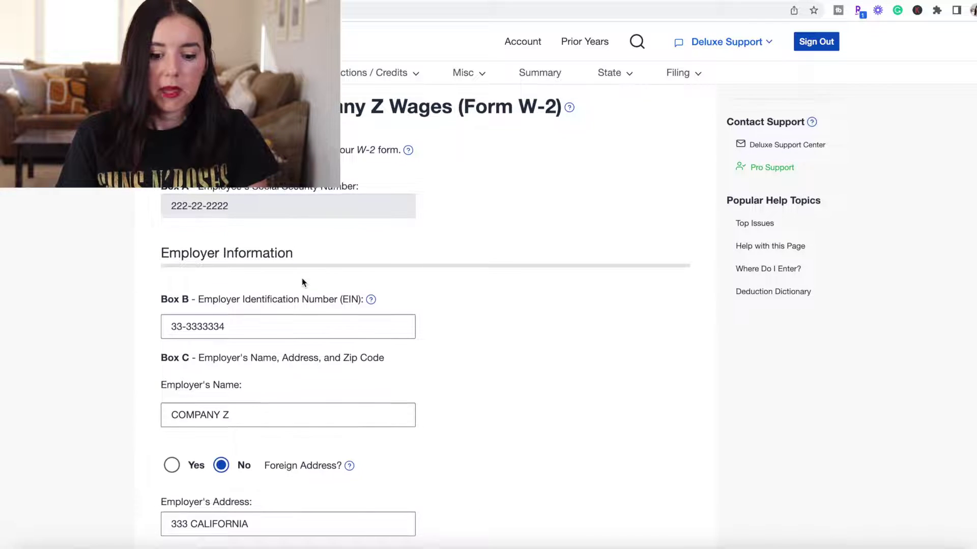
scroll(301, 277, "down", 5)
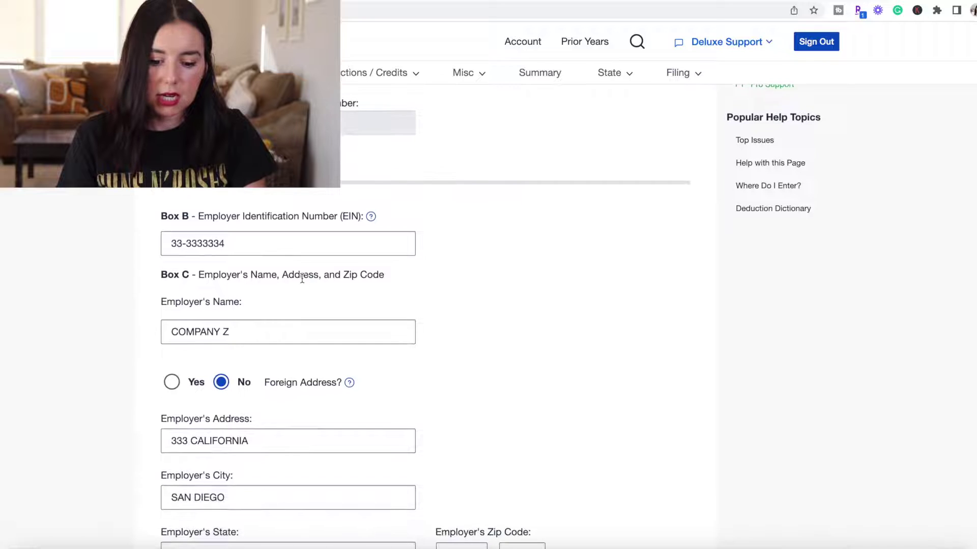
scroll(302, 279, "down", 10)
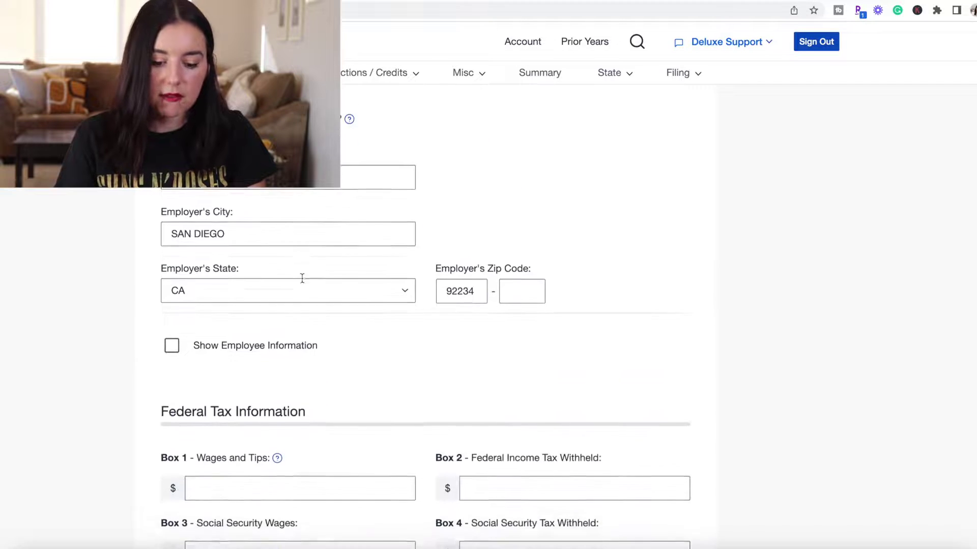
scroll(301, 283, "down", 1)
left_click(229, 273)
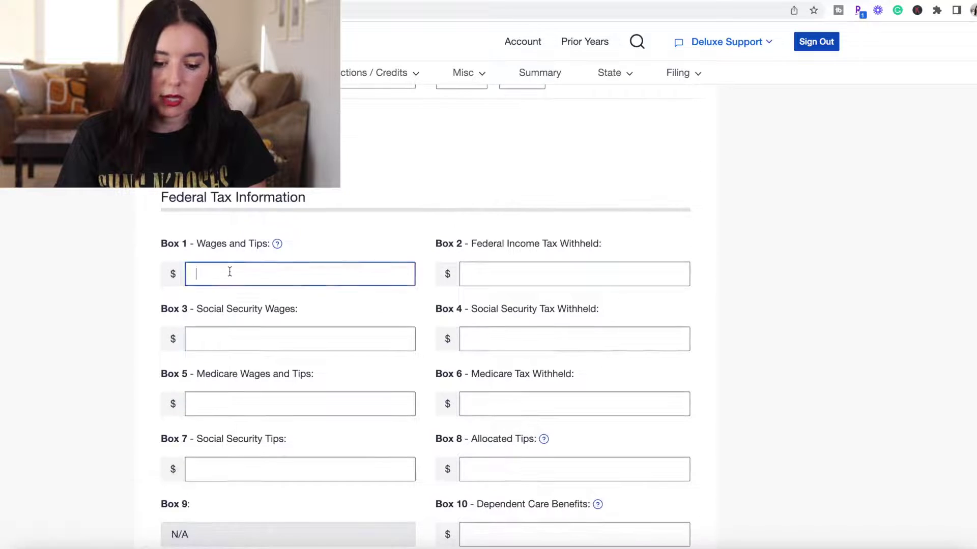
type("102000")
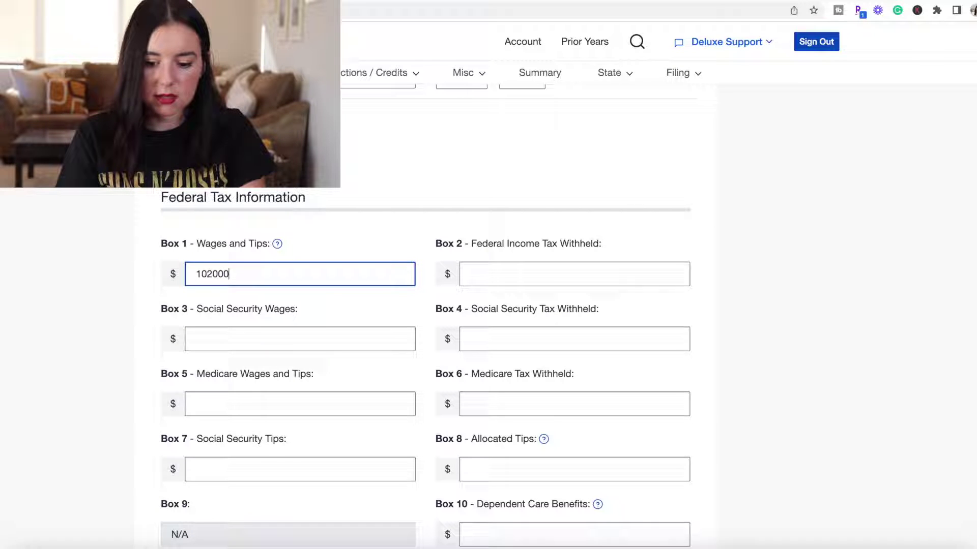
left_click(470, 274)
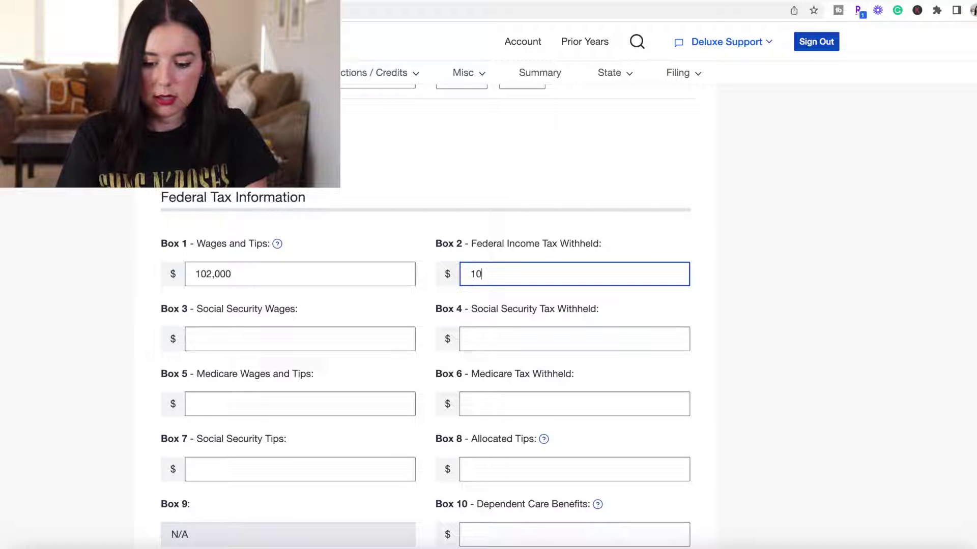
left_click(193, 338)
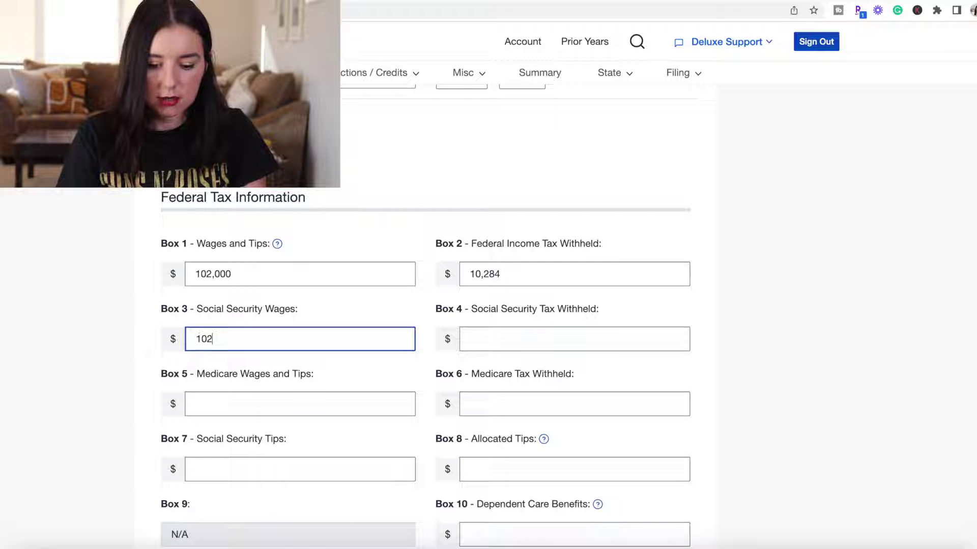
type("102")
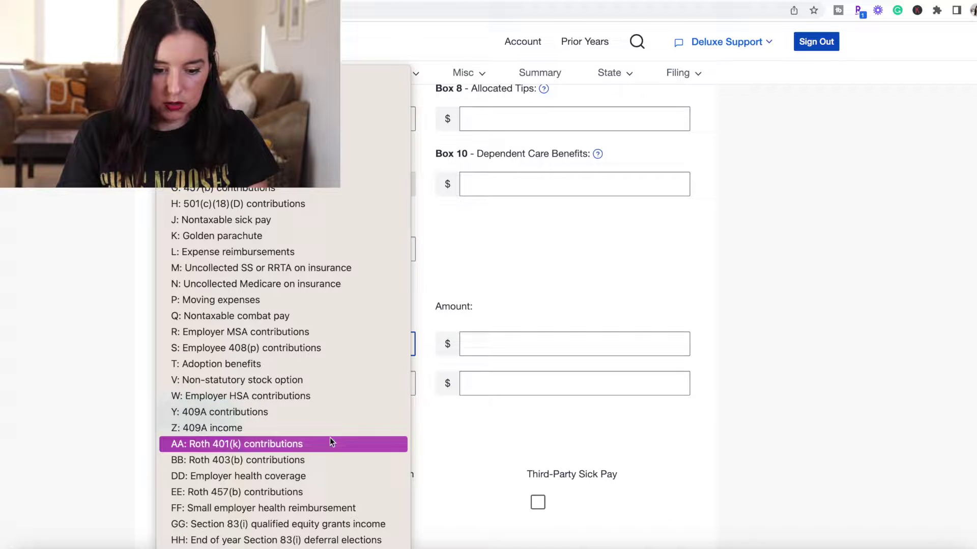
Enter code DD: Employer health coverage with 4500 in Box 12, fill in the second Box 12 item, and save the W-2.
left_click(334, 474)
left_click(527, 349)
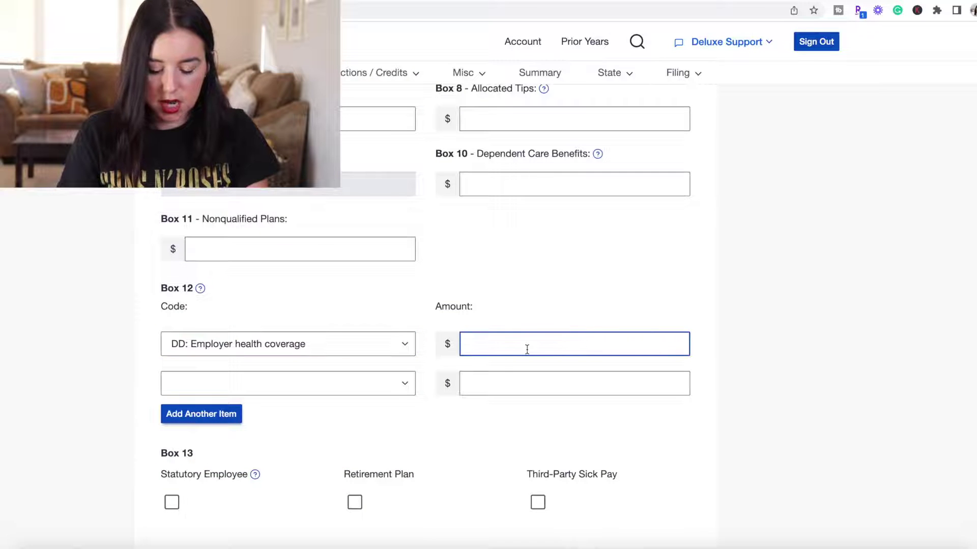
type("4500")
left_click(329, 383)
left_click(328, 329)
left_click(564, 382)
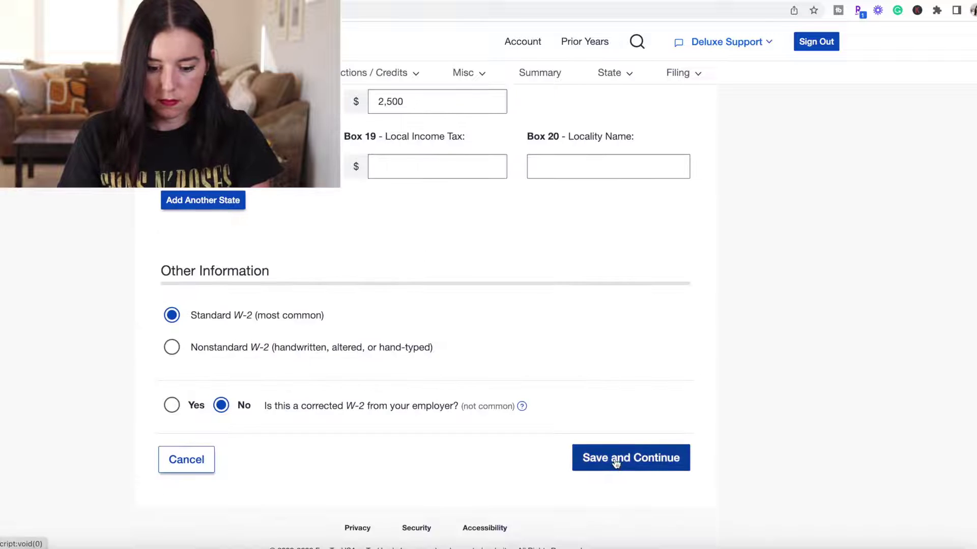
left_click(615, 459)
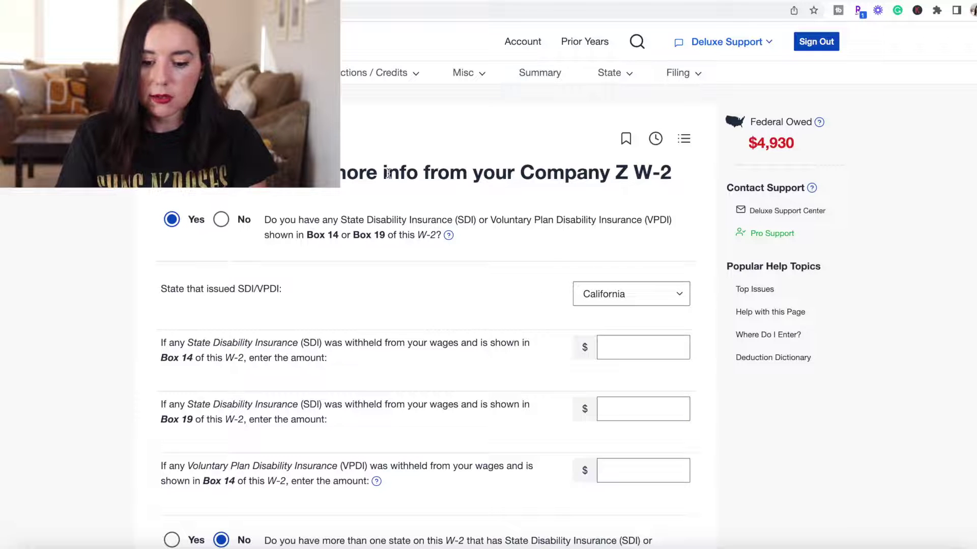
Enter 780 as the California State Disability Insurance shown in Box 14 and continue to the income overview.
scroll(476, 224, "down", 2)
scroll(475, 224, "down", 3)
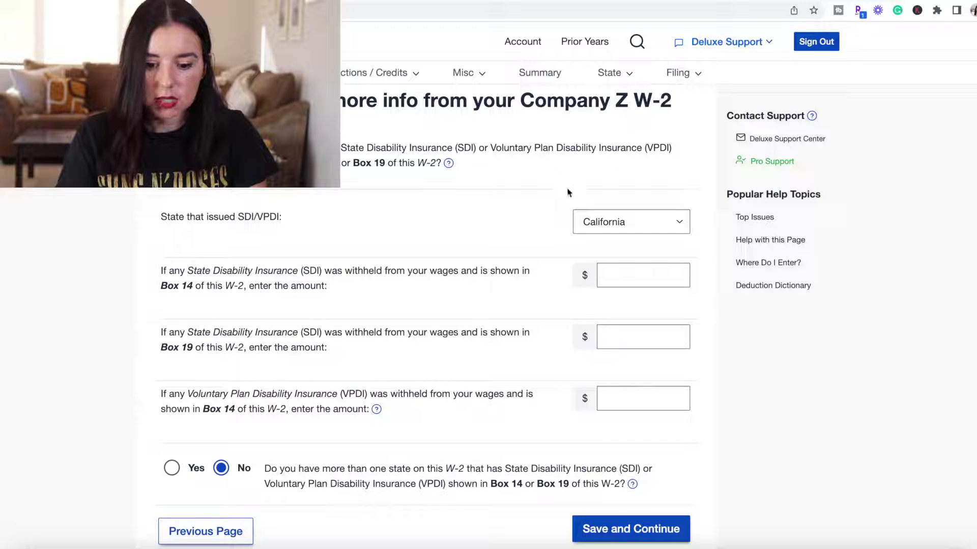
scroll(569, 193, "down", 1)
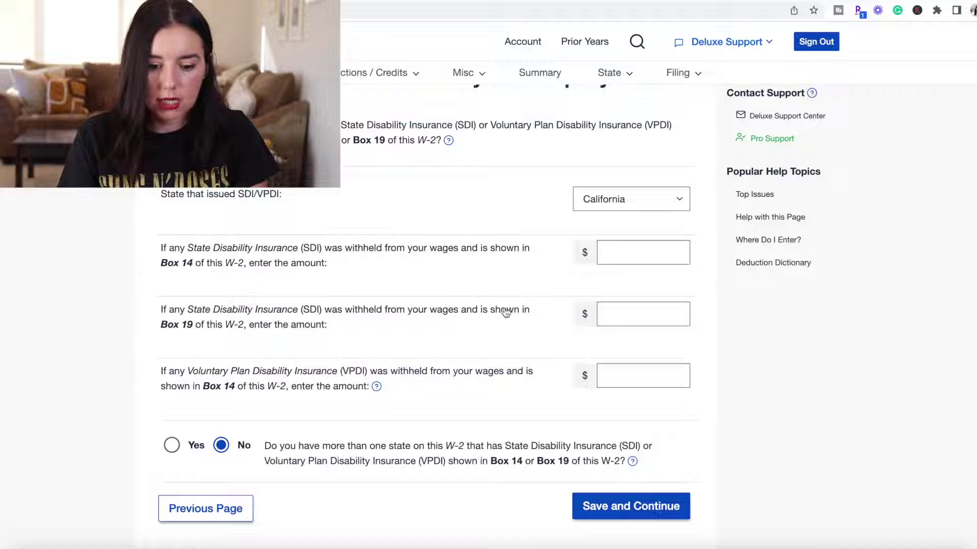
left_click(635, 260)
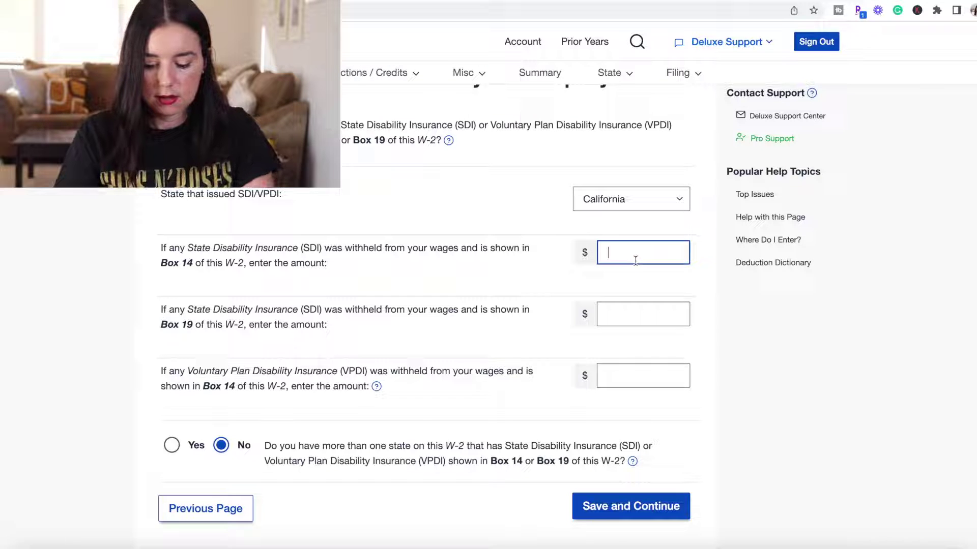
type("780")
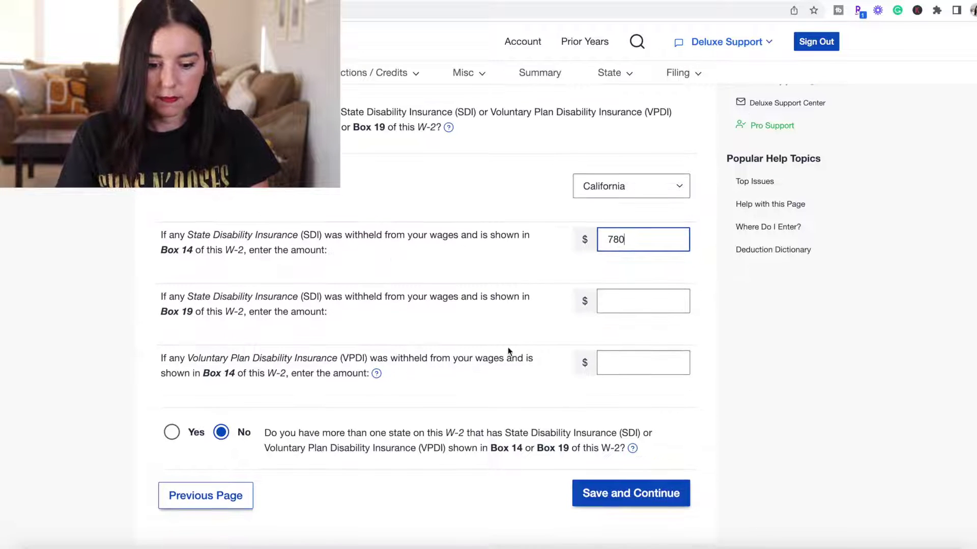
left_click(666, 506)
left_click(662, 493)
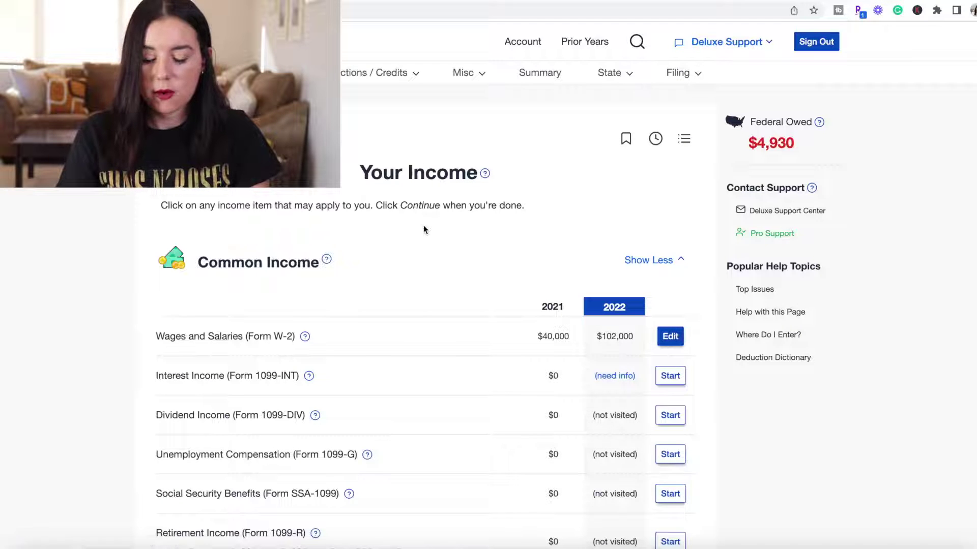
scroll(427, 231, "down", 1)
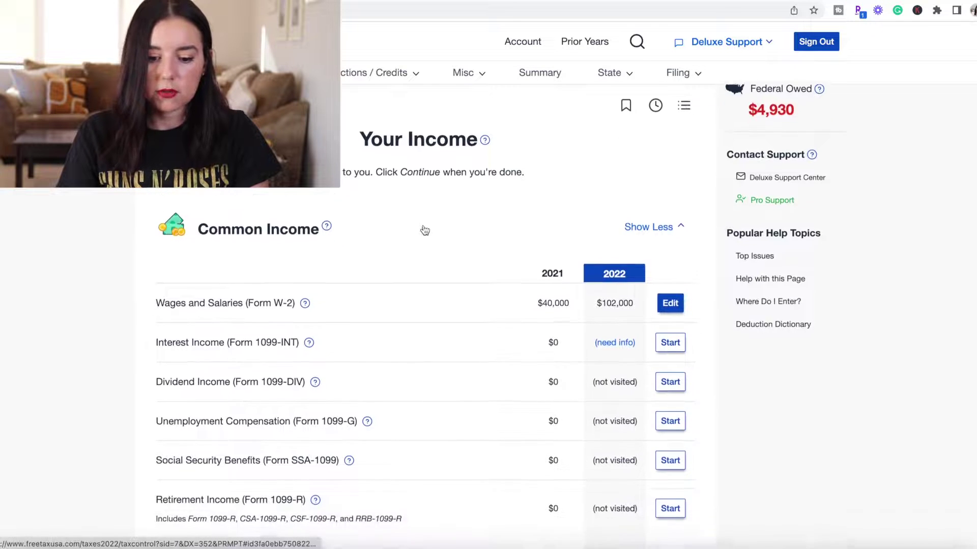
Start a new 1099-DIV dividend income entry with Ally Bank as the payer name.
scroll(538, 277, "down", 2)
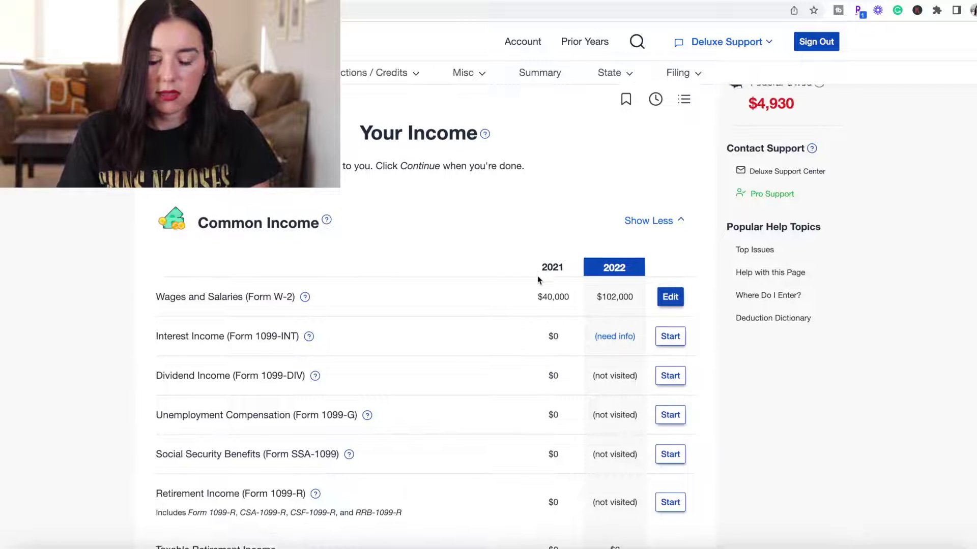
scroll(537, 276, "down", 3)
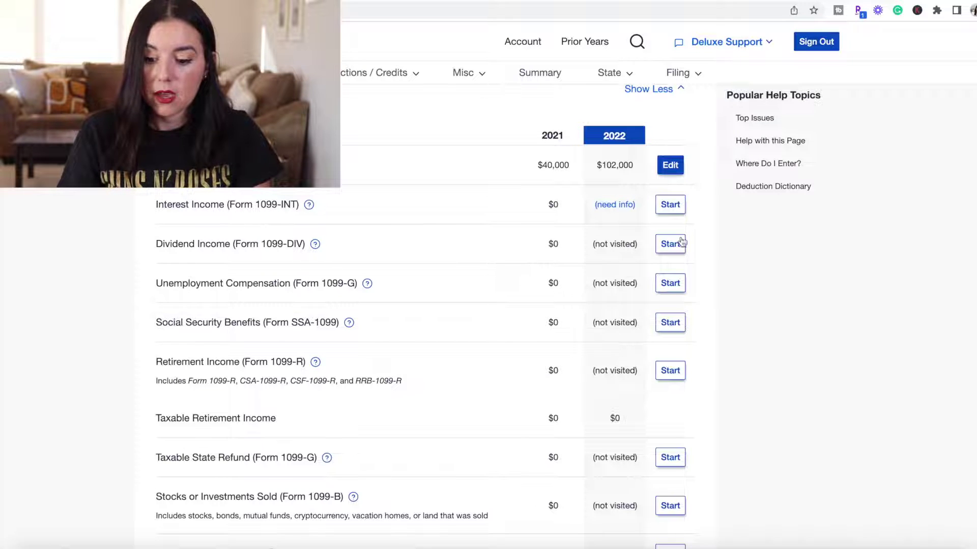
scroll(288, 272, "down", 1)
scroll(288, 273, "down", 3)
scroll(288, 273, "up", 2)
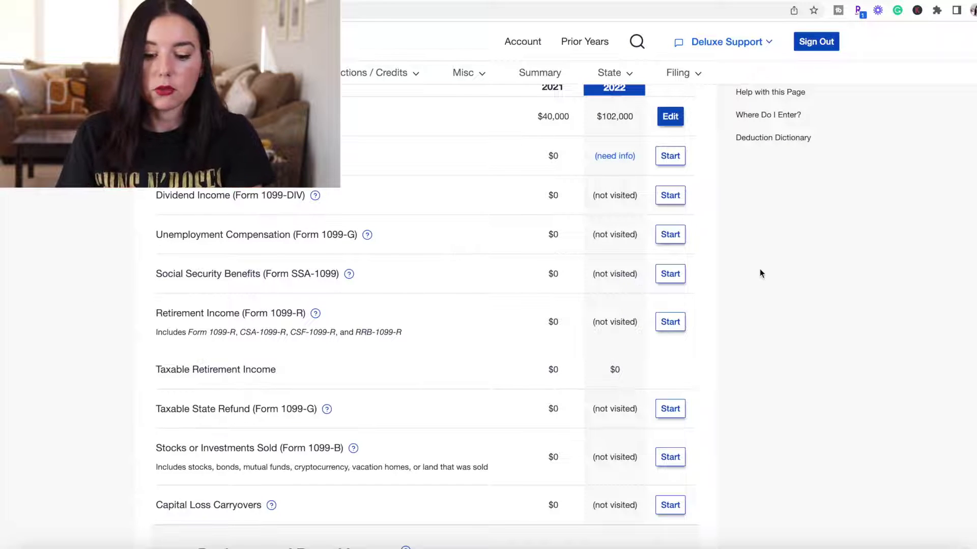
left_click(674, 201)
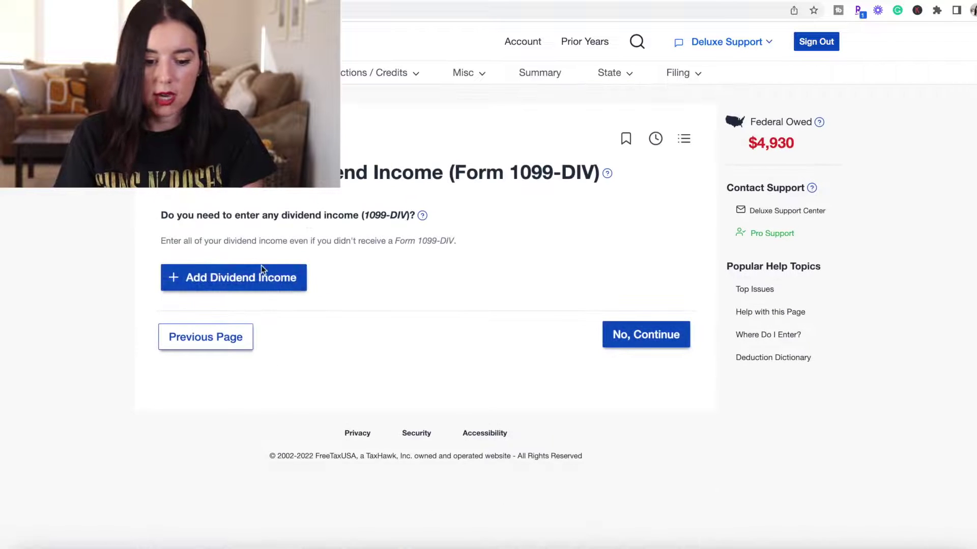
left_click(262, 278)
left_click(368, 278)
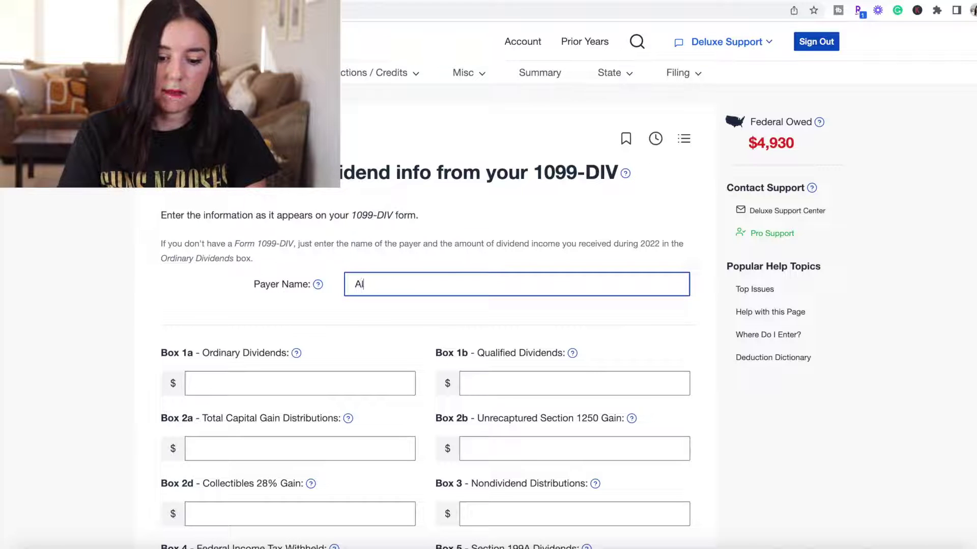
Enter 340 as Box 1a ordinary dividends and 162 as Box 1b qualified dividends.
left_click(264, 378)
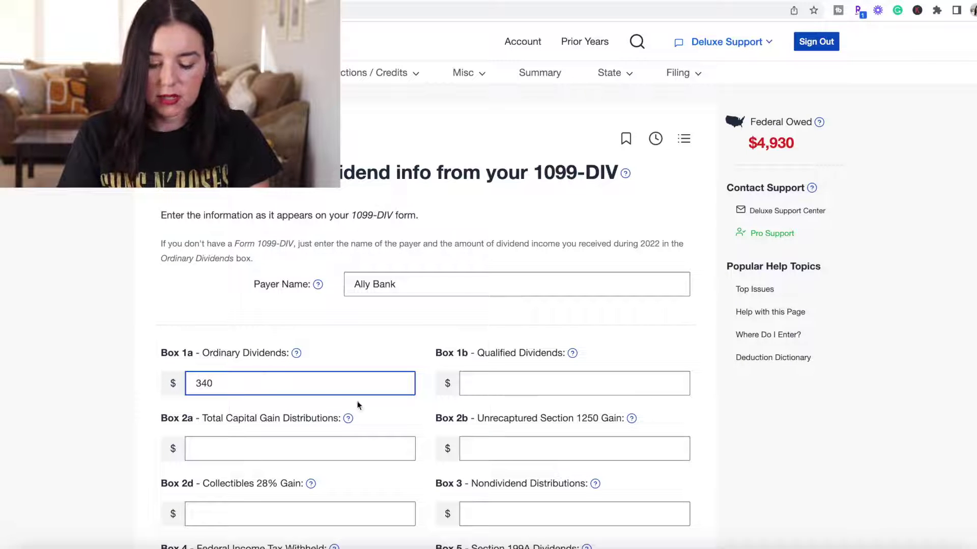
scroll(357, 405, "down", 1)
left_click(481, 356)
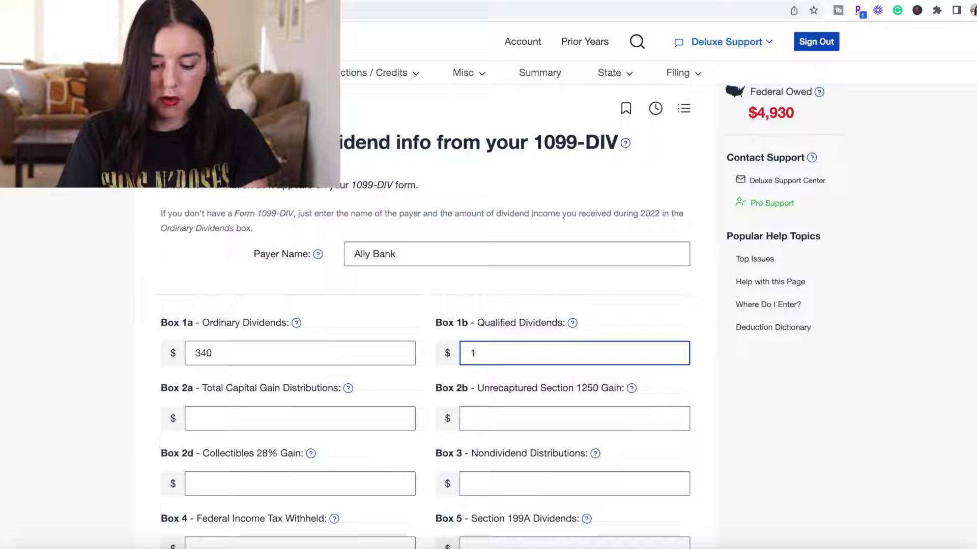
scroll(502, 313, "down", 3)
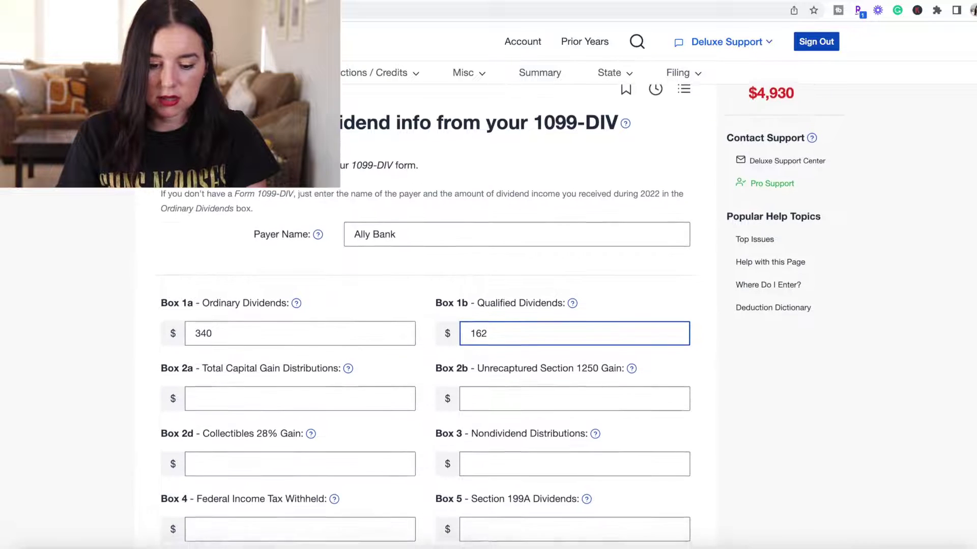
Enter 6.82 as Box 2a total capital gain distributions, save the 1099-DIV, and return to the income overview without adding more dividends.
left_click(352, 338)
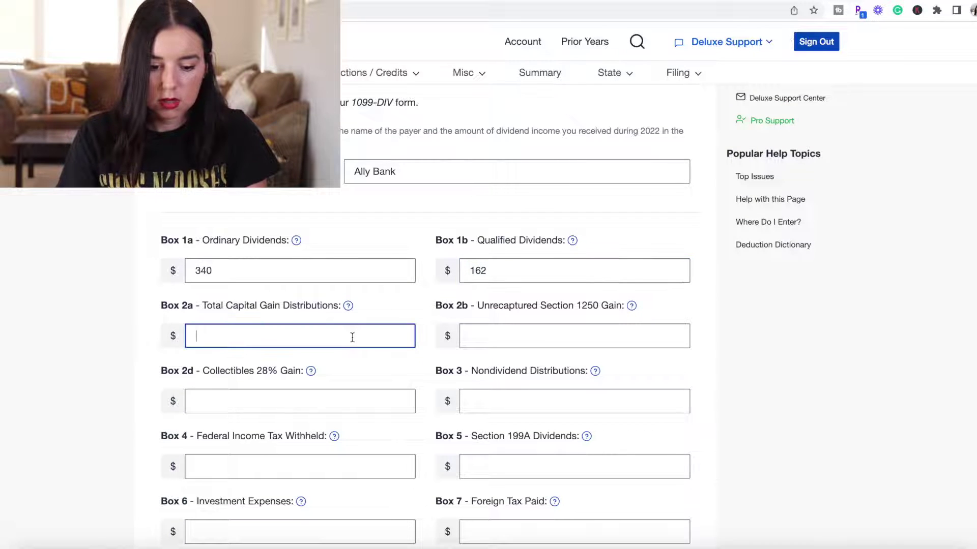
type("6.8")
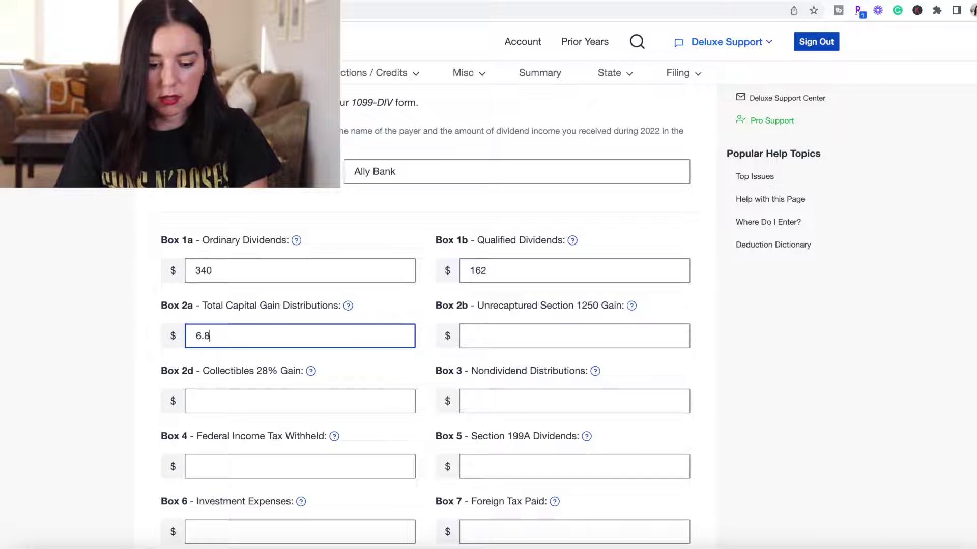
type("2")
scroll(447, 316, "down", 10)
scroll(528, 534, "down", 8)
left_click(619, 500)
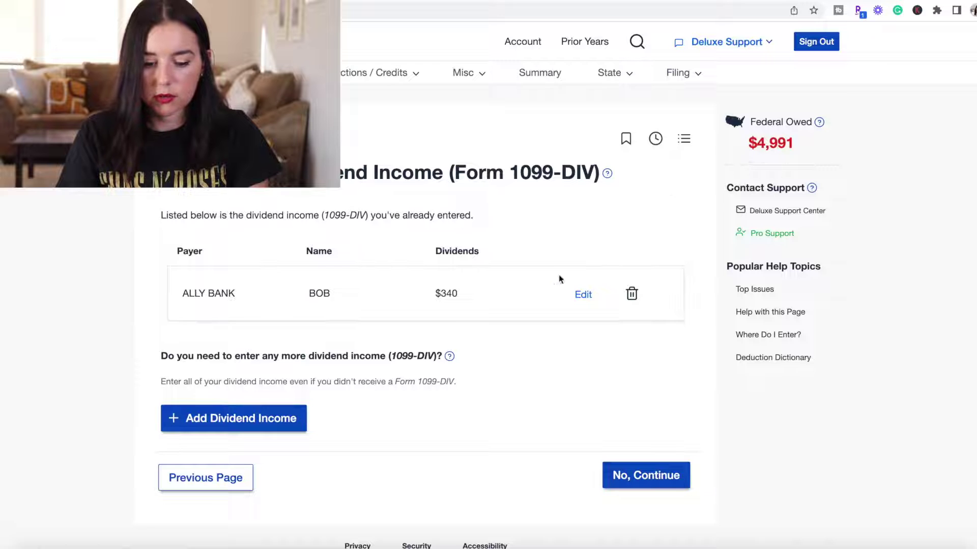
left_click(651, 480)
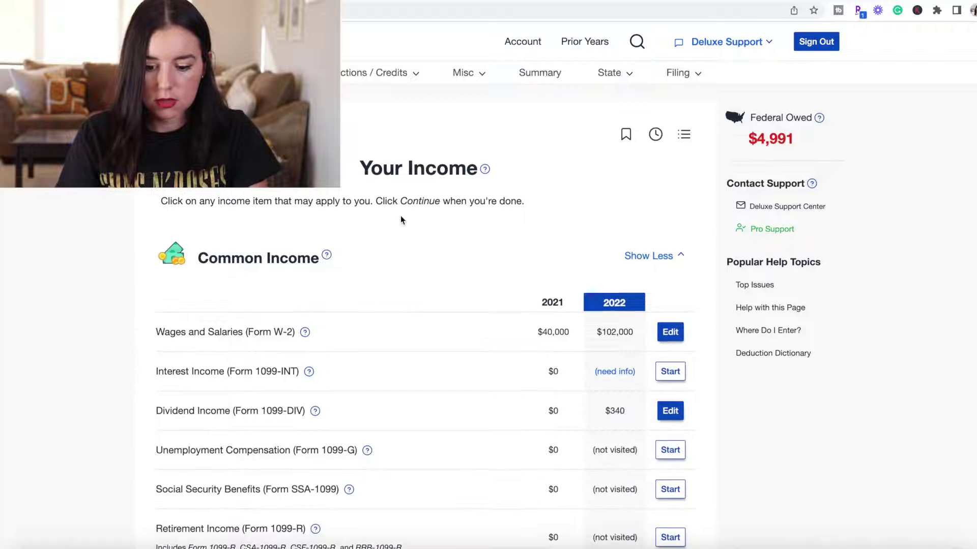
Start the TD Ameritrade 1099-INT saved from last year under interest income.
scroll(402, 220, "down", 4)
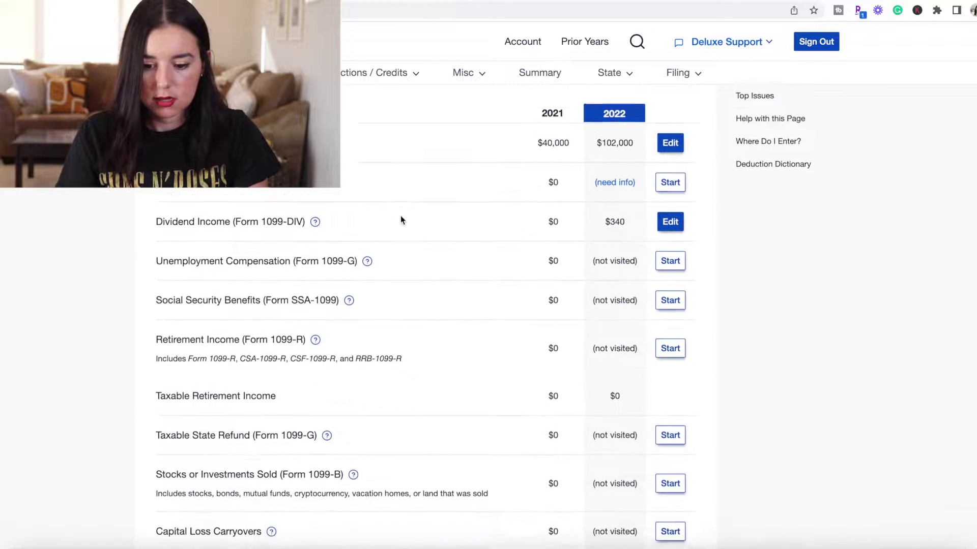
scroll(407, 213, "down", 1)
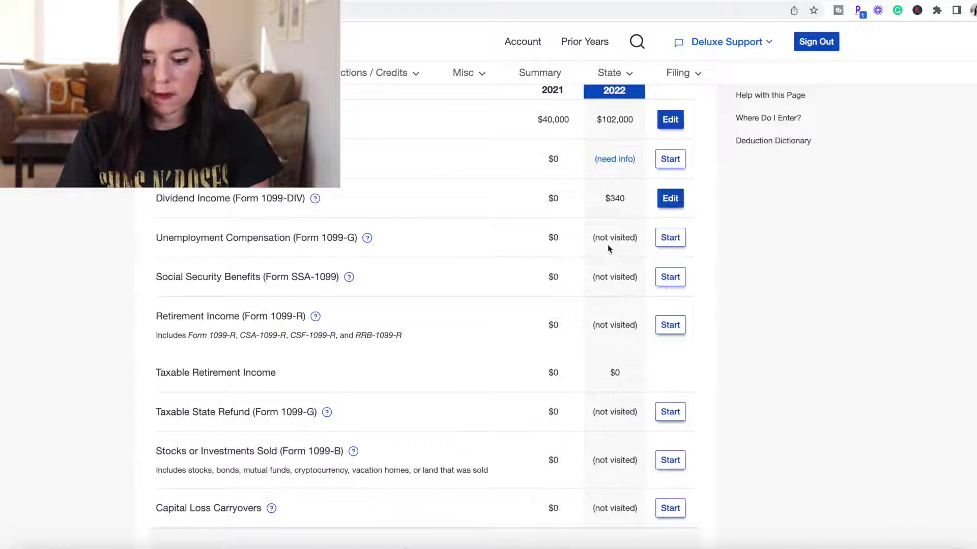
left_click(671, 160)
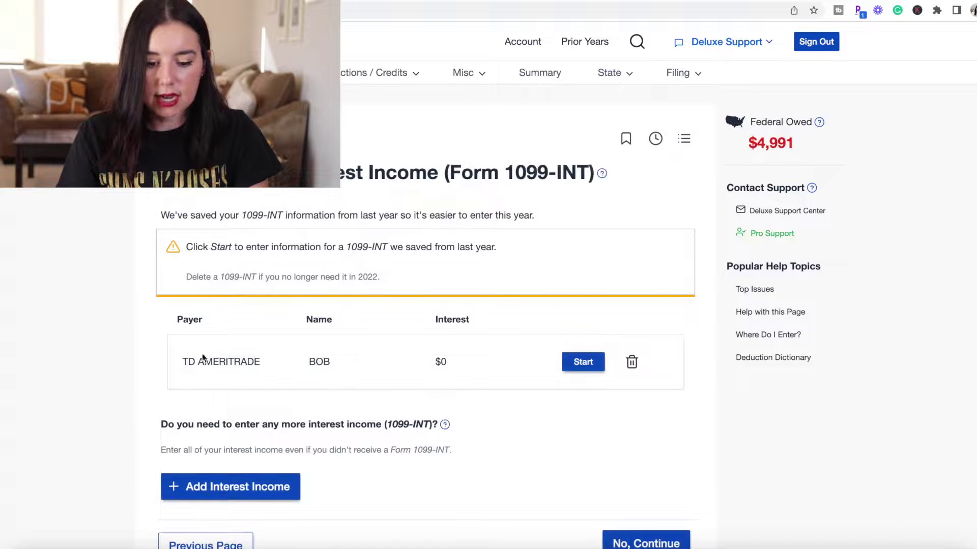
left_click(599, 366)
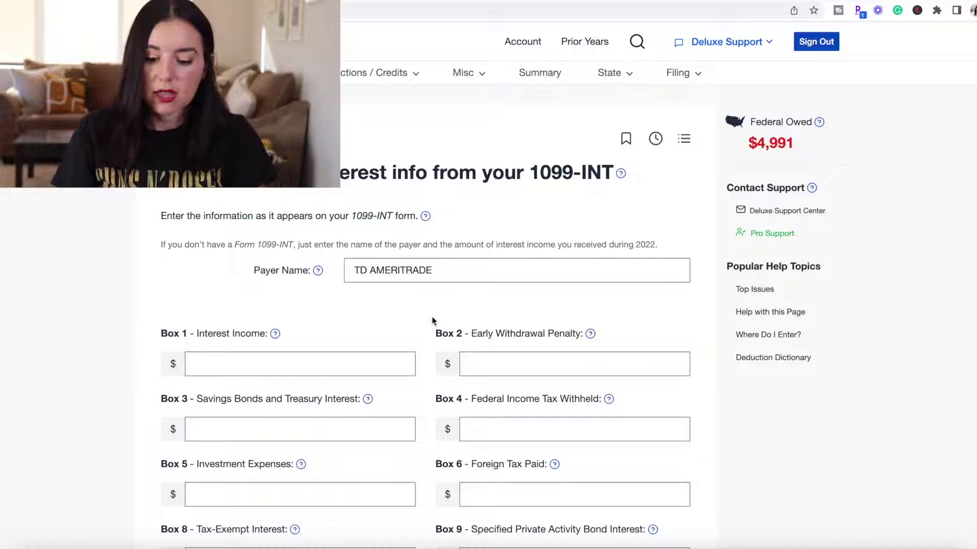
Enter 782 as Box 1 interest income, save the 1099-INT, and return to the income overview without adding more interest.
scroll(432, 318, "down", 1)
scroll(431, 320, "down", 3)
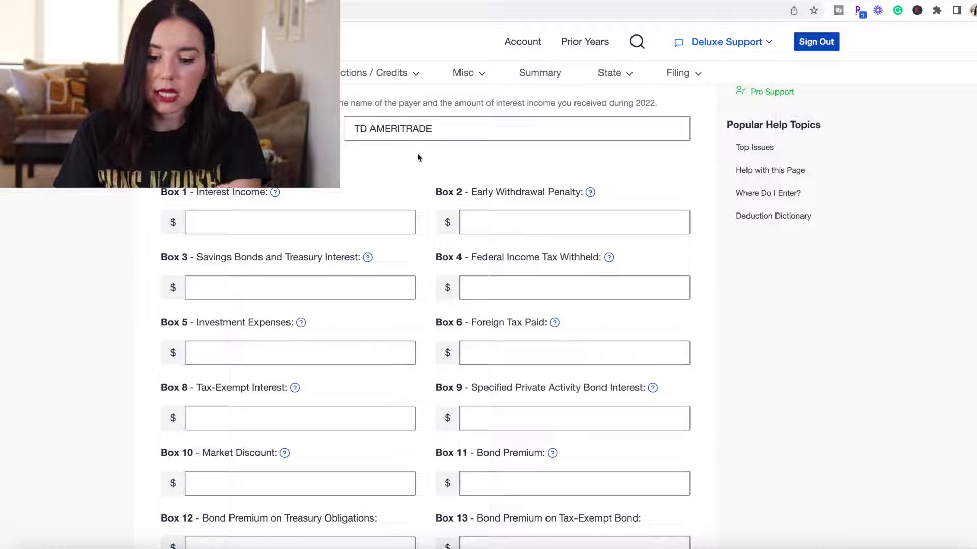
left_click(238, 217)
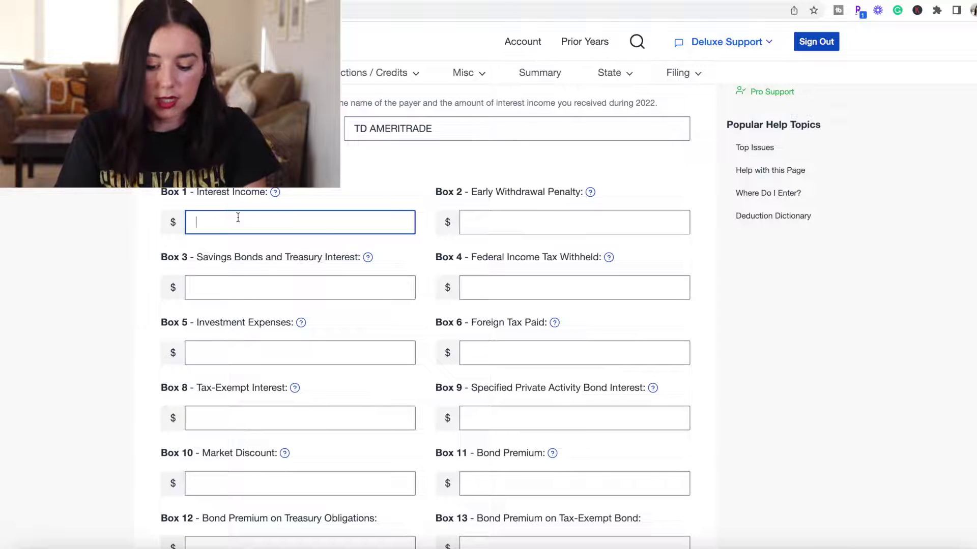
type("782")
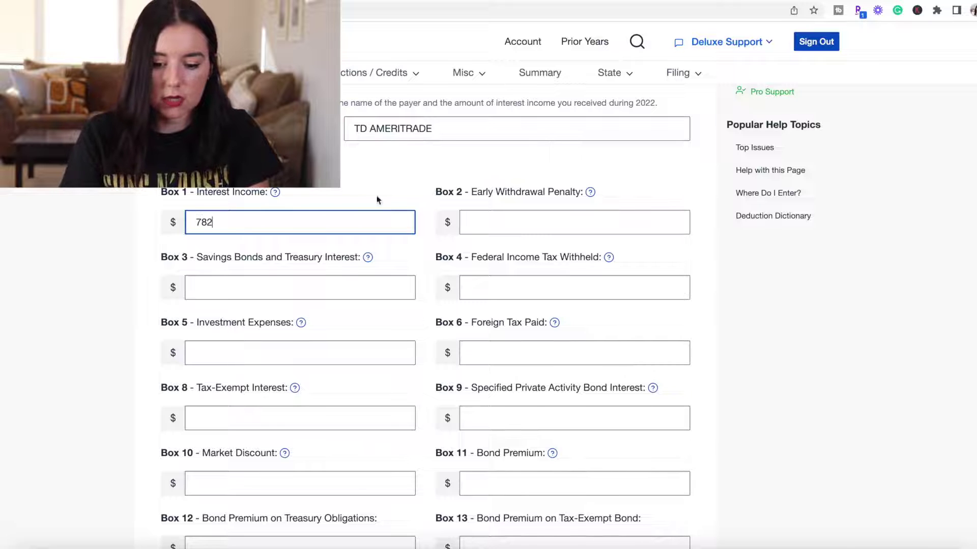
left_click(147, 251)
scroll(148, 252, "down", 1)
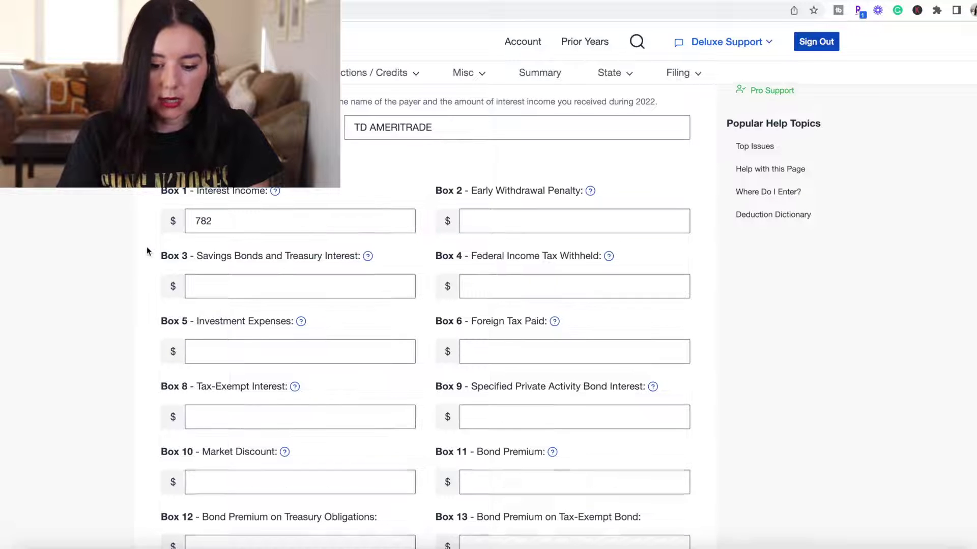
scroll(147, 251, "down", 7)
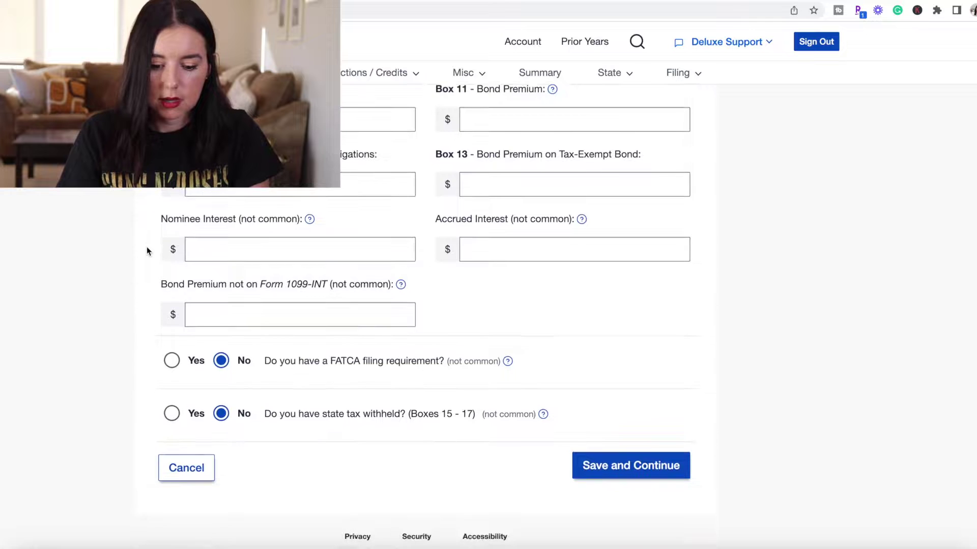
left_click(653, 472)
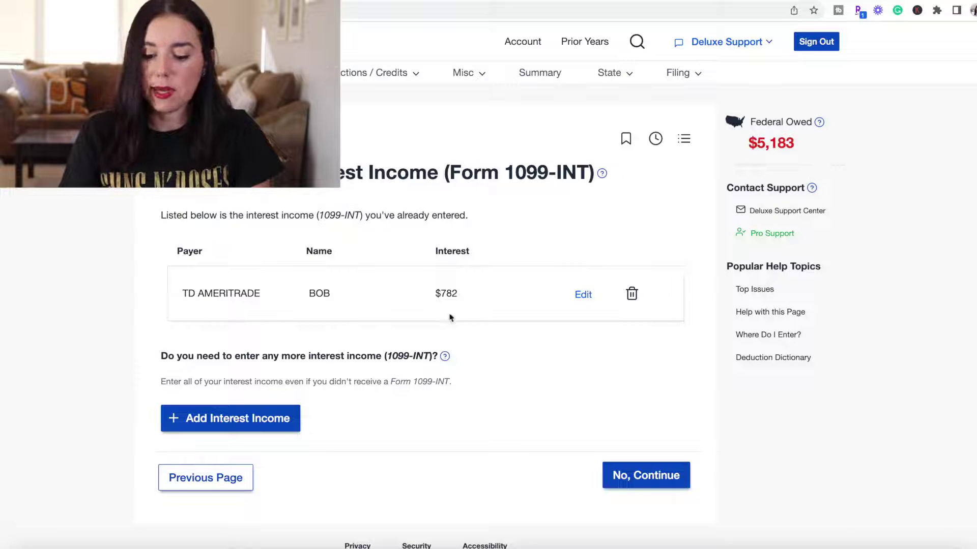
left_click(646, 476)
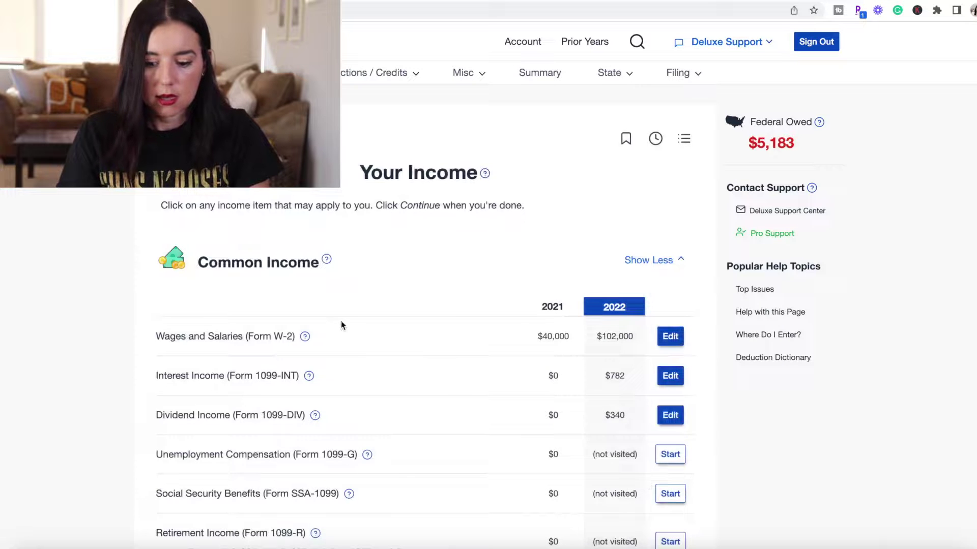
Expand the Business and Rental Income section and read the help on which income types belong there.
scroll(357, 335, "down", 6)
scroll(358, 351, "down", 3)
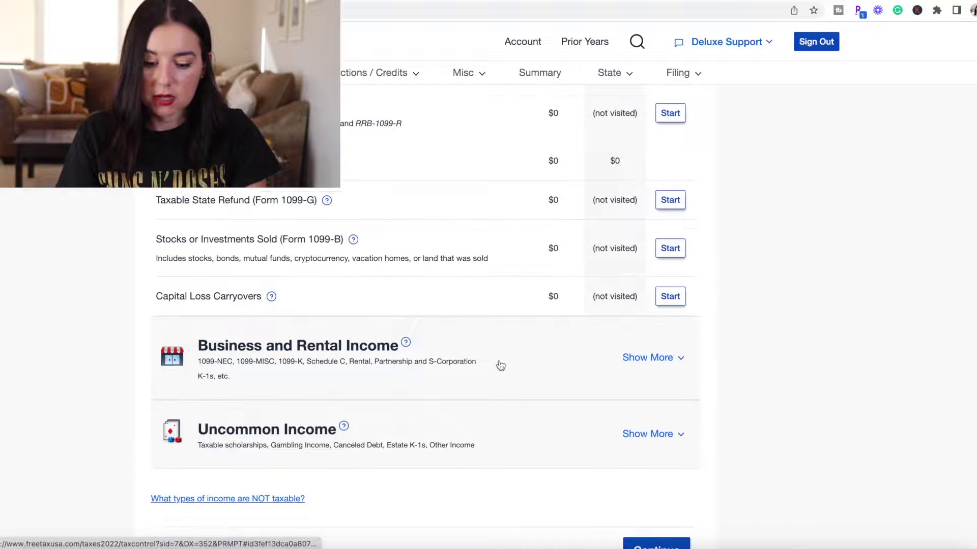
scroll(498, 364, "down", 1)
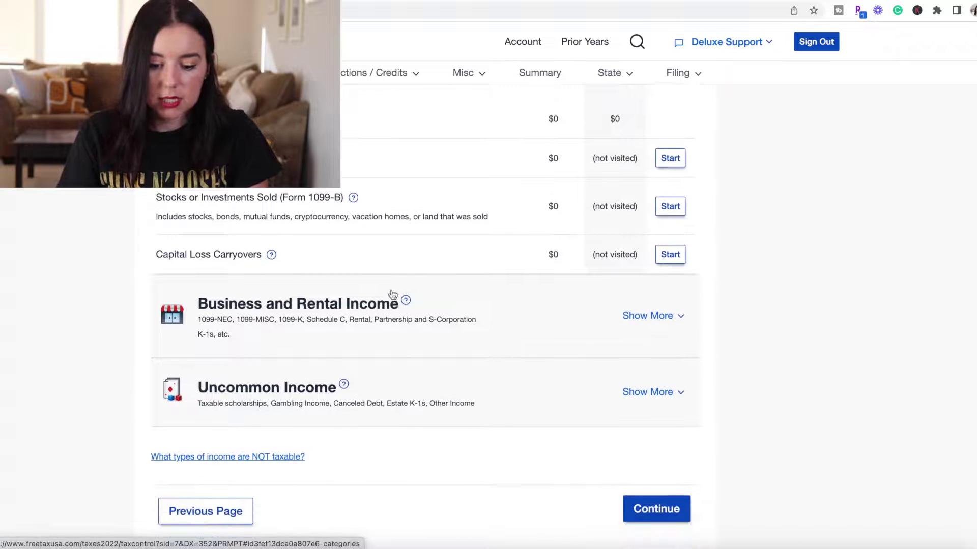
left_click(405, 302)
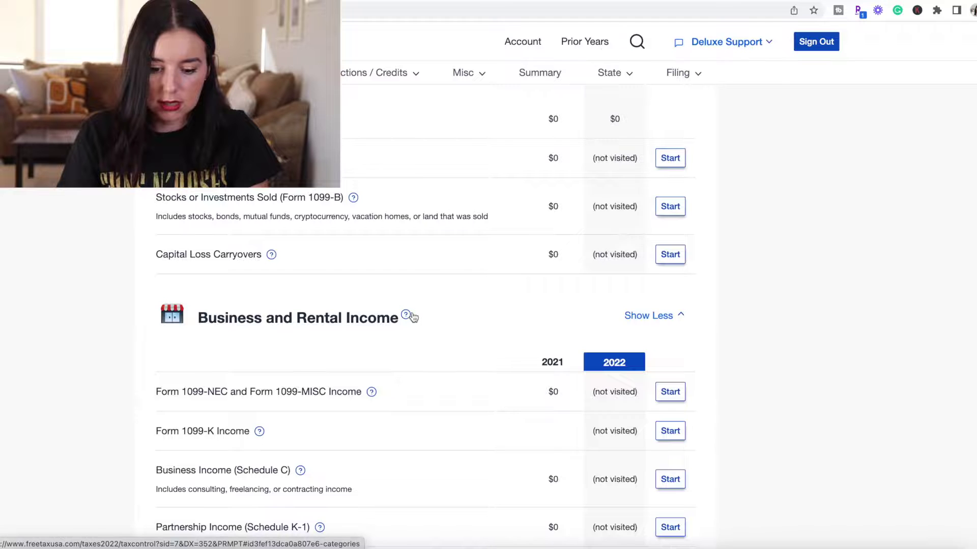
left_click(405, 315)
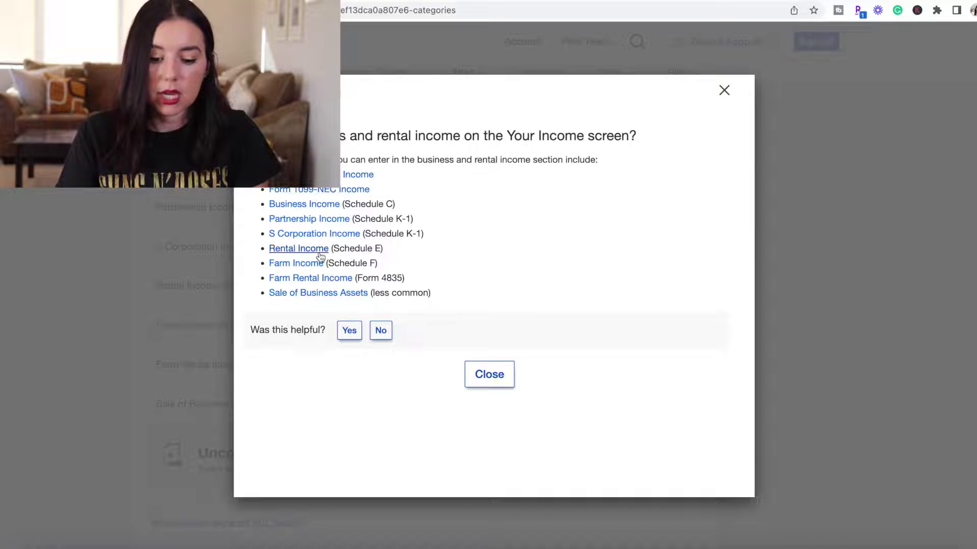
left_click(489, 375)
Collapse and reopen Business and Rental Income, and review its listed income forms through to the Uncommon Income section.
scroll(490, 382, "up", 3)
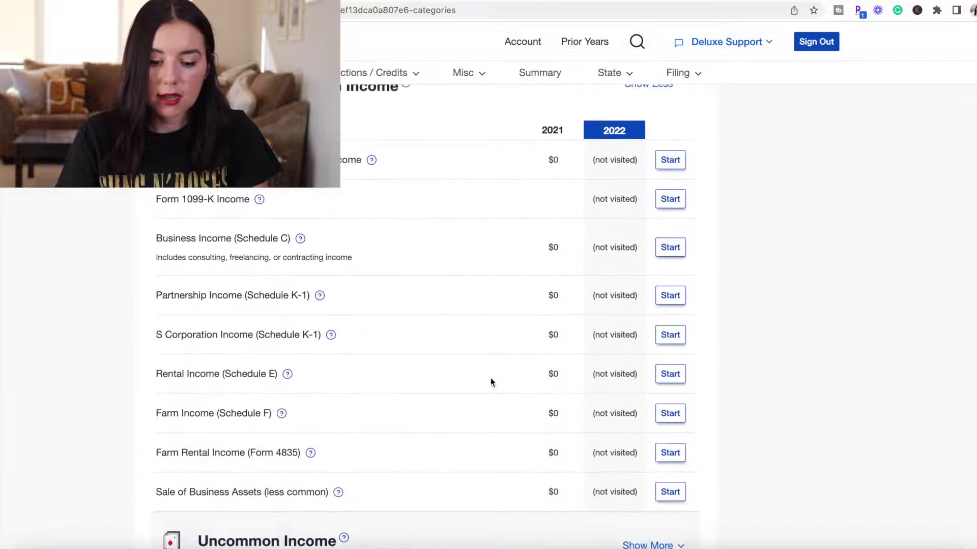
left_click(659, 140)
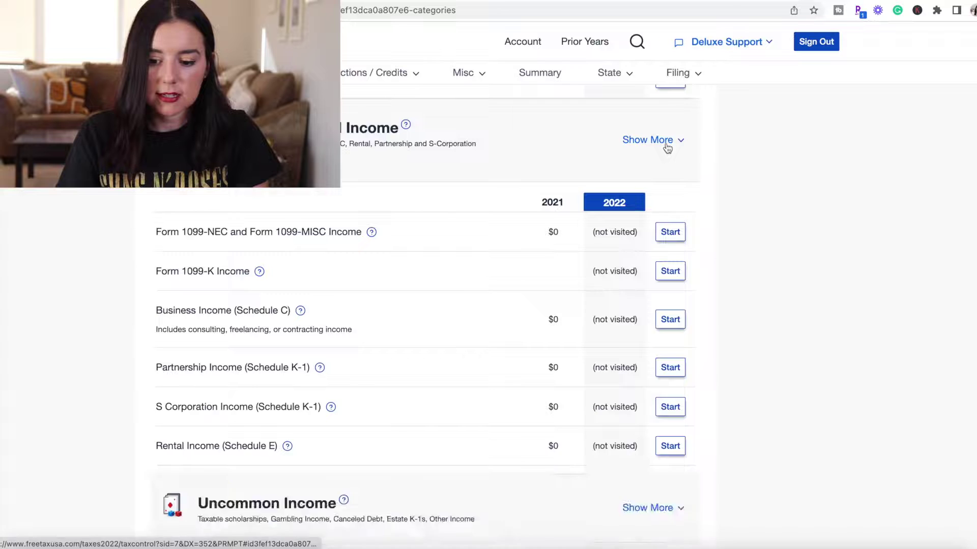
left_click(634, 238)
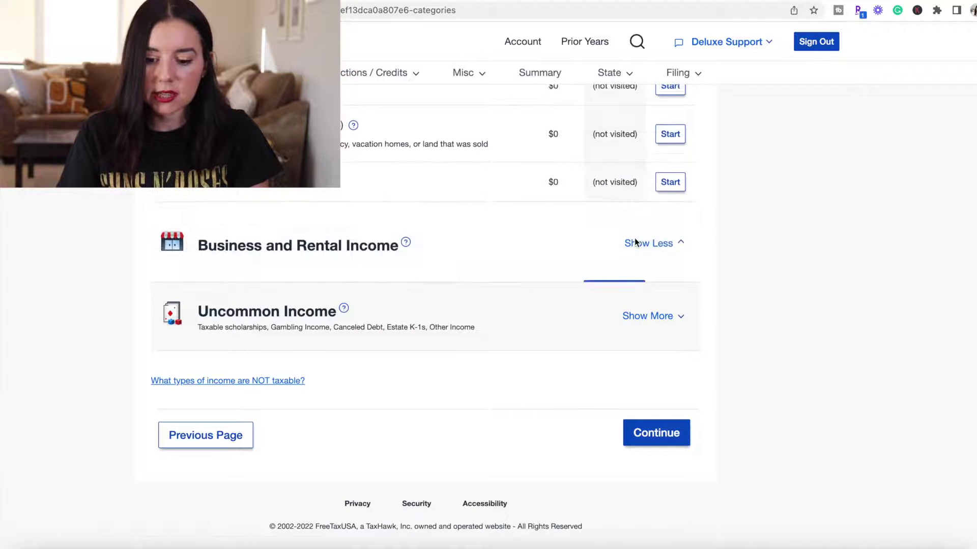
scroll(397, 263, "down", 2)
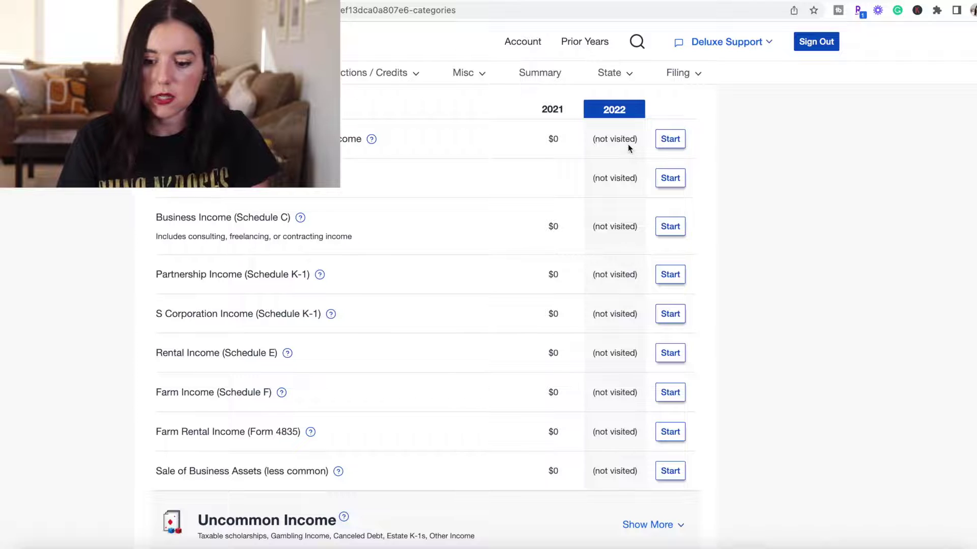
scroll(649, 165, "down", 5)
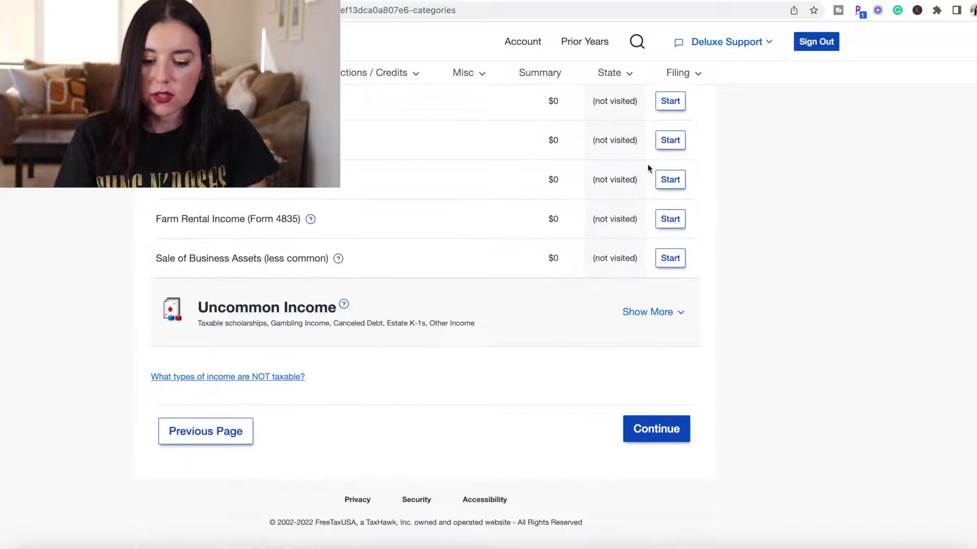
Finish the income overview, answer Yes to the 2022 cryptocurrency question, and save the answer.
left_click(678, 436)
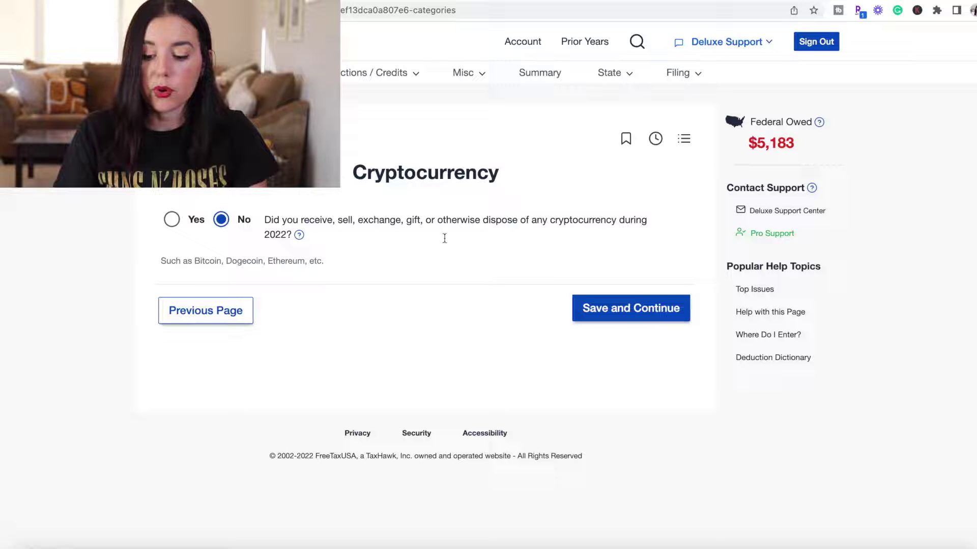
left_click(188, 217)
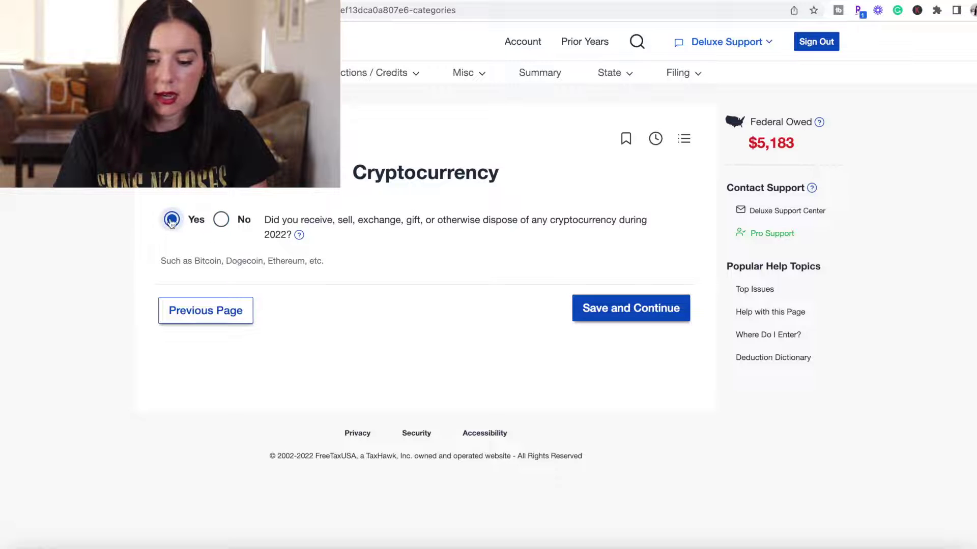
left_click(622, 309)
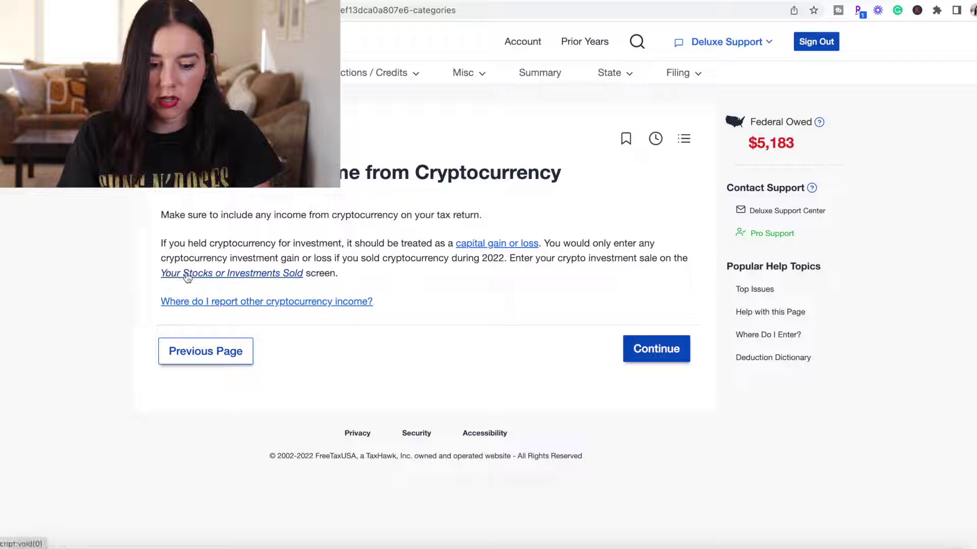
Check which investment types can be added on the Stocks or Investments Sold screen, and return to the income overview without adding a sale.
left_click(238, 279)
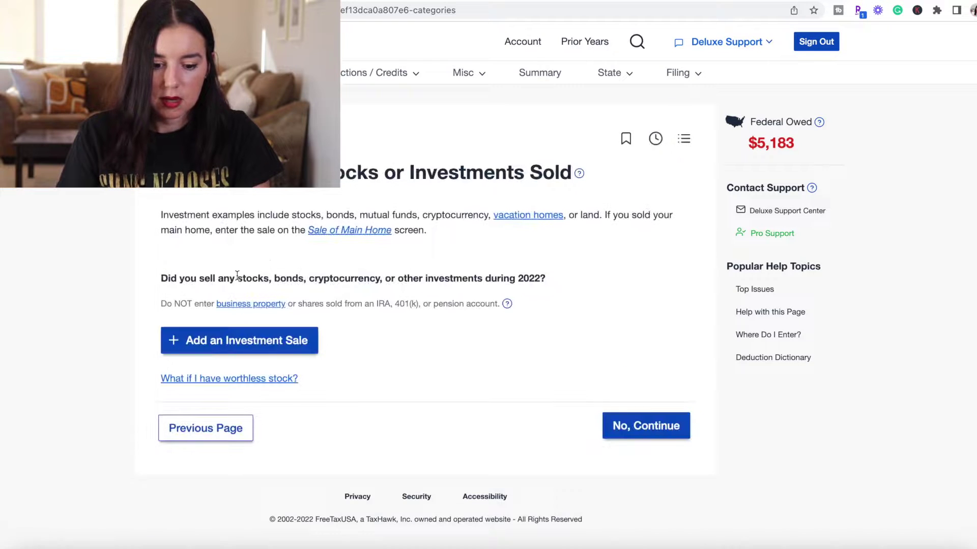
left_click(294, 345)
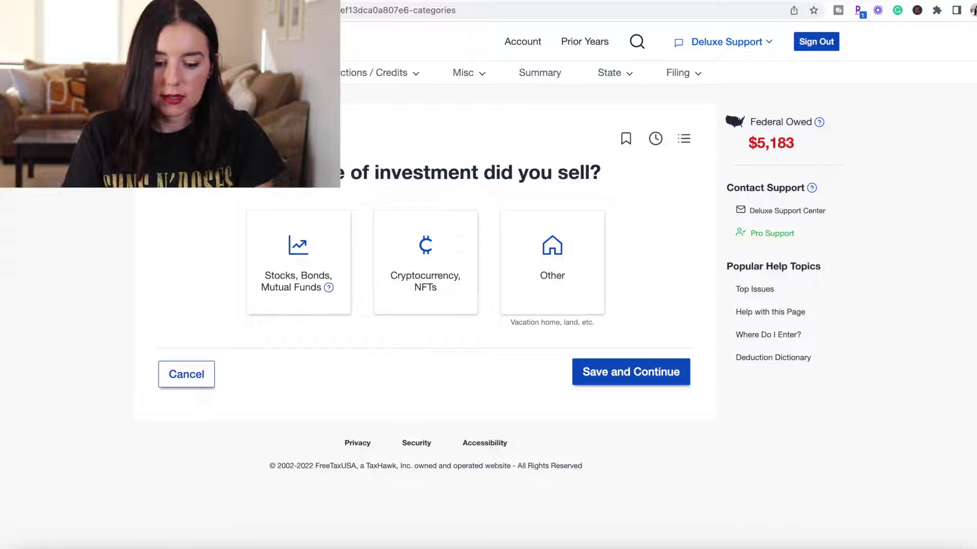
left_click(196, 377)
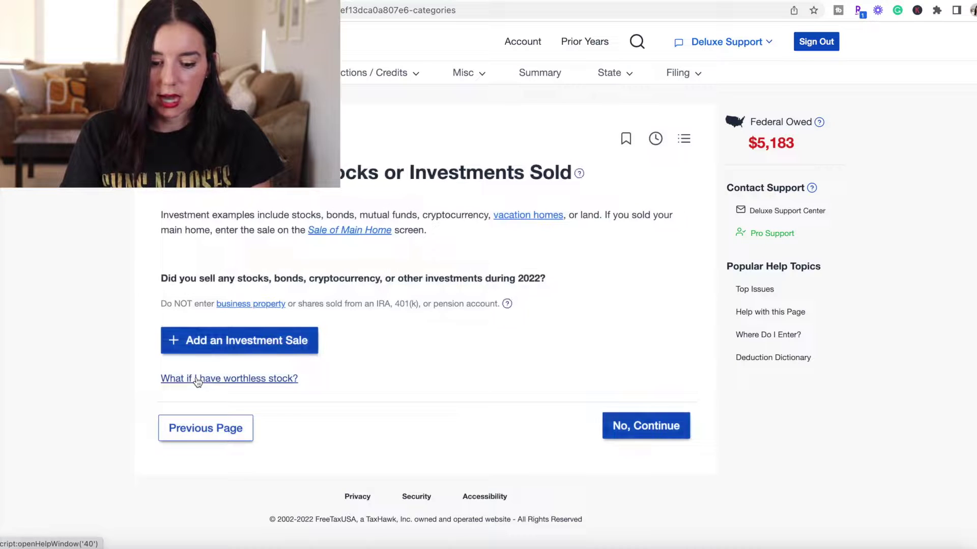
left_click(211, 428)
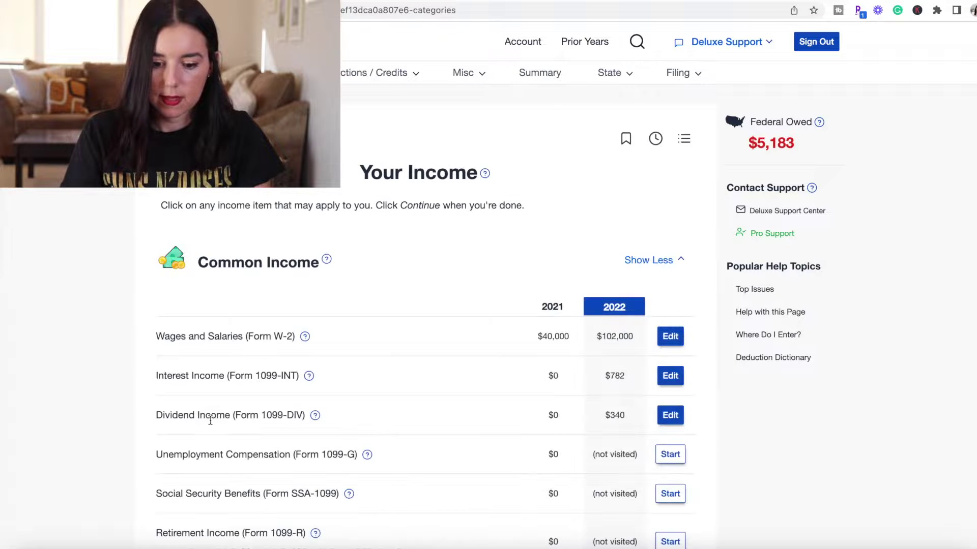
Finish the income overview, change the 2022 cryptocurrency answer to No, and save it.
scroll(438, 298, "down", 4)
scroll(437, 298, "down", 15)
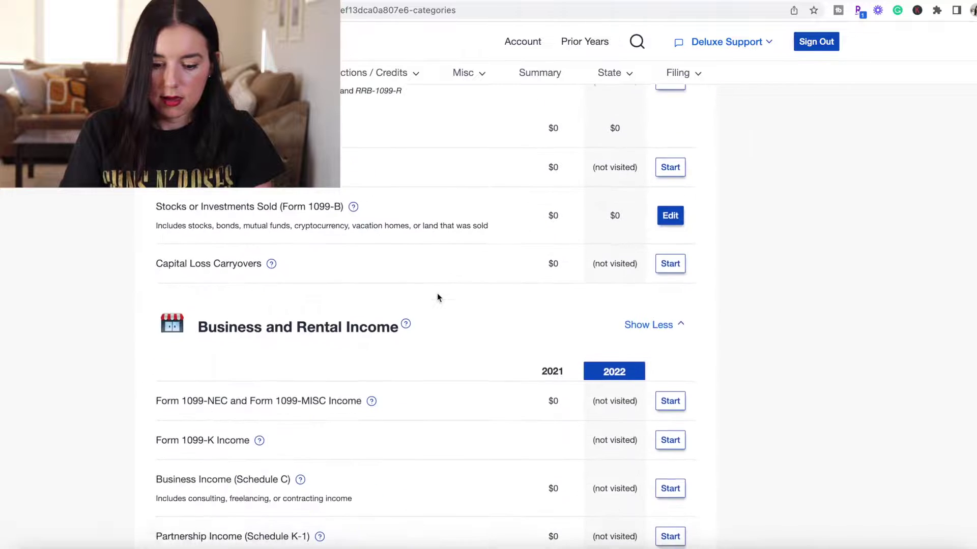
left_click(672, 432)
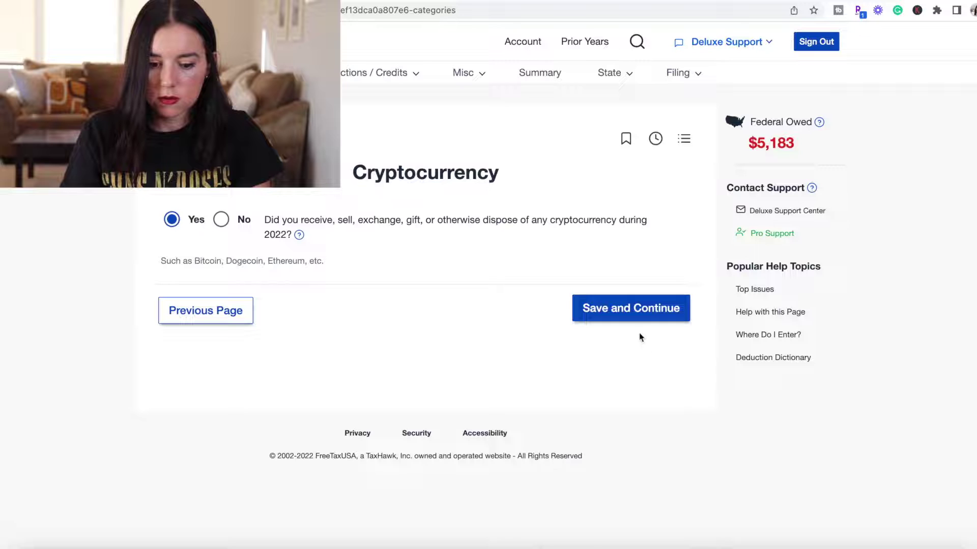
left_click(221, 220)
left_click(661, 311)
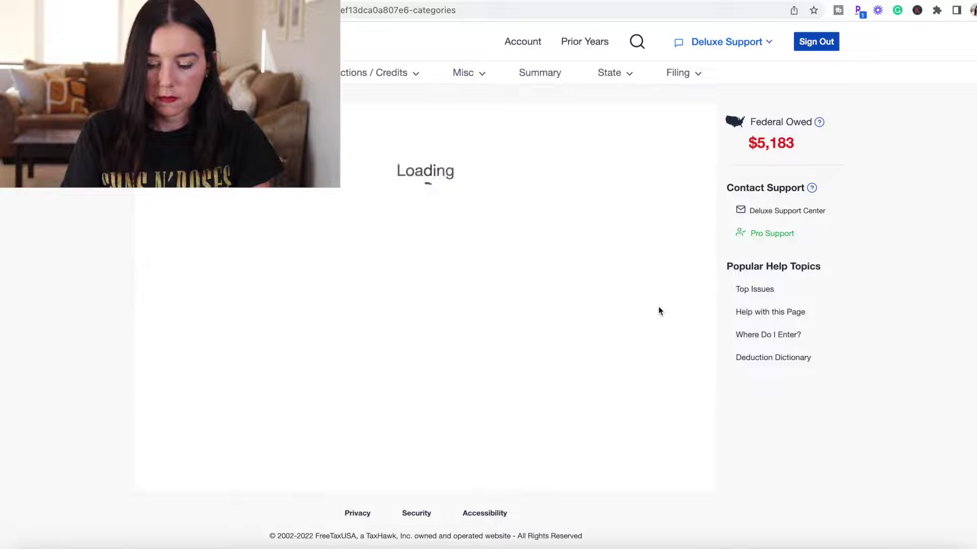
left_click(659, 311)
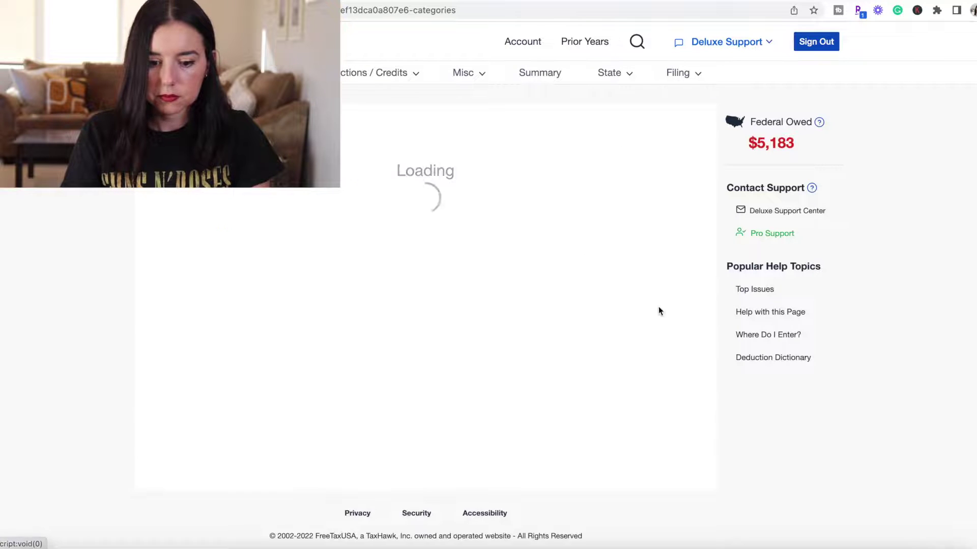
Review the income summary for 2021 and 2022 down to Other Income, and continue past it.
scroll(555, 298, "down", 1)
scroll(555, 299, "down", 8)
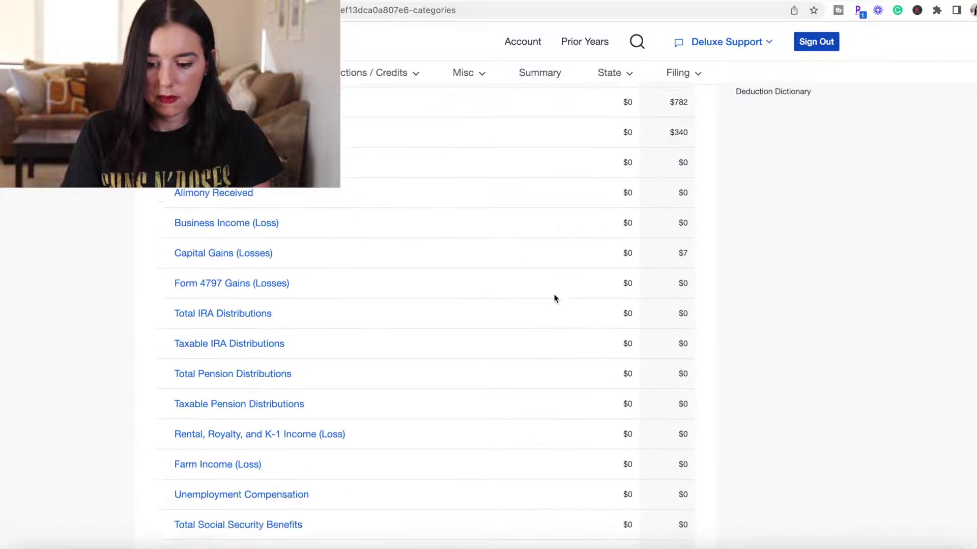
scroll(566, 304, "up", 4)
scroll(566, 304, "up", 3)
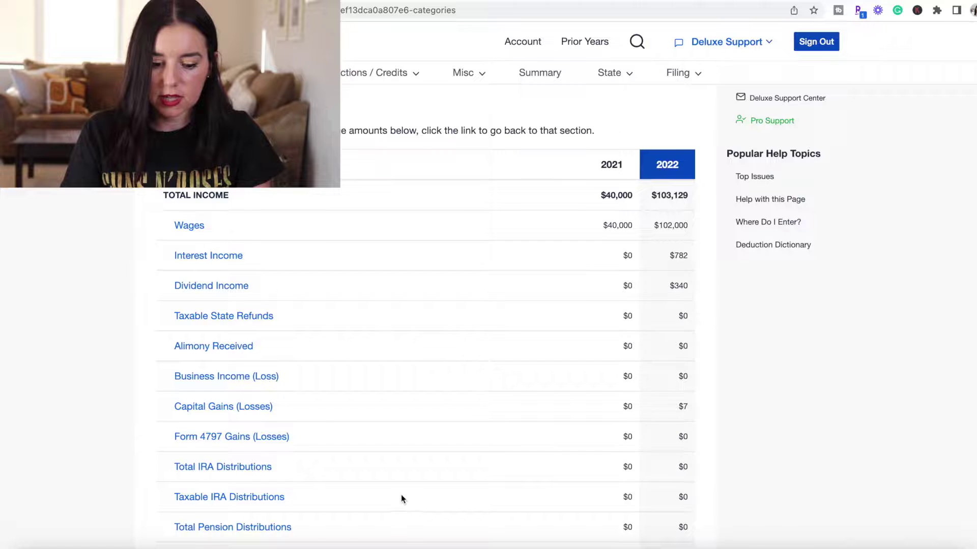
scroll(401, 498, "down", 6)
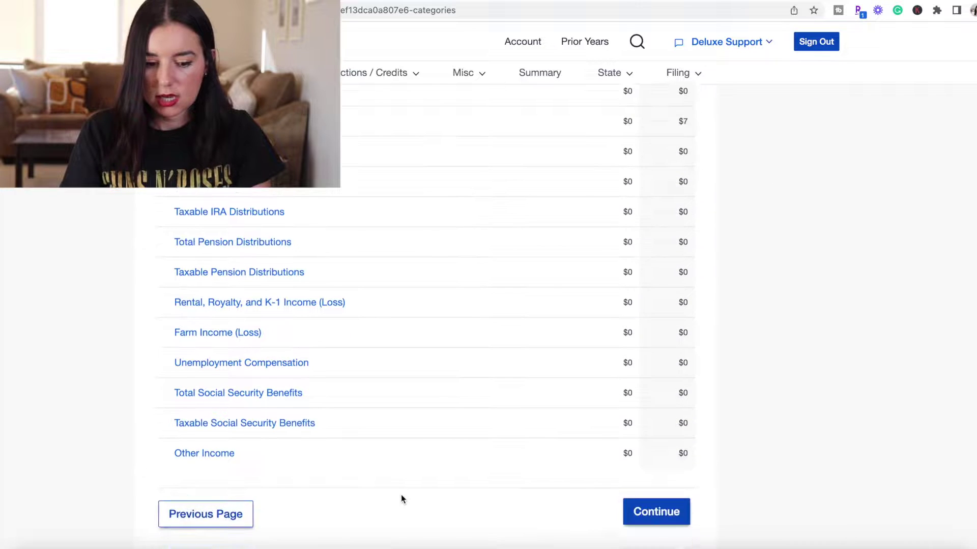
left_click(649, 514)
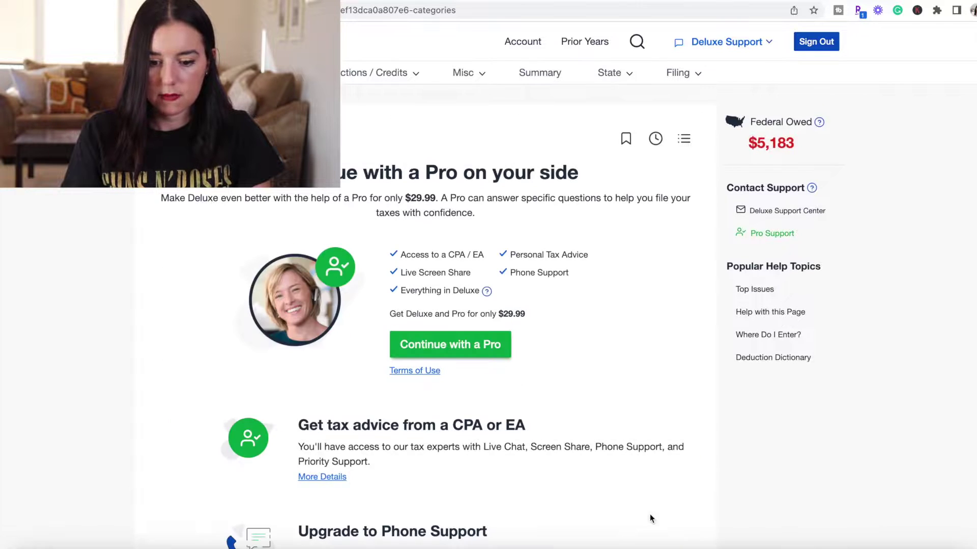
Review the Pro support offer and the Deluxe Support options, and continue without adding a Pro.
scroll(618, 259, "down", 1)
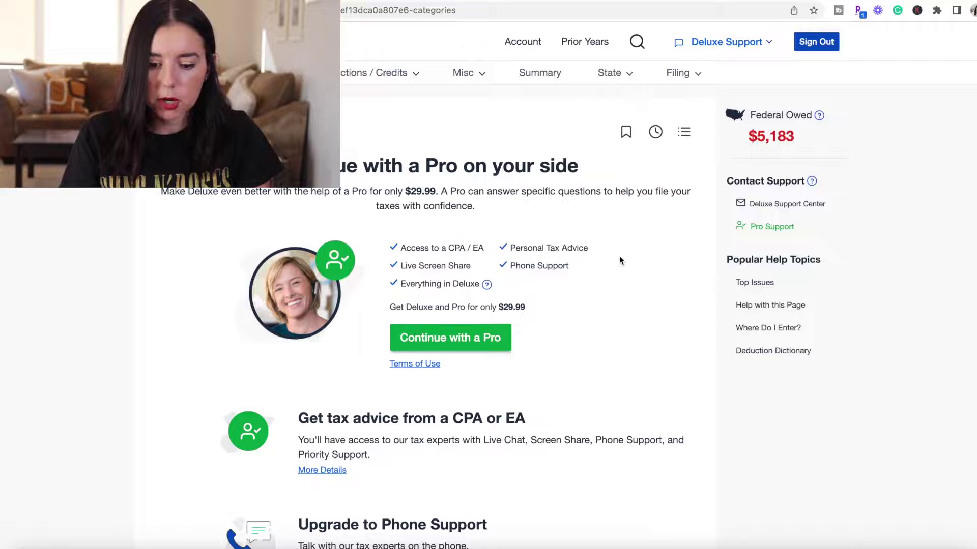
scroll(618, 259, "down", 1)
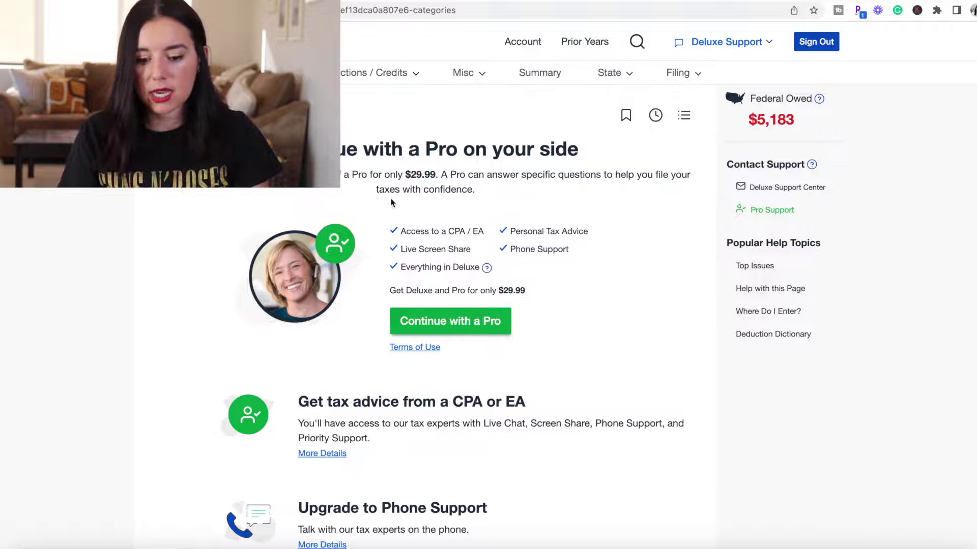
scroll(578, 223, "down", 1)
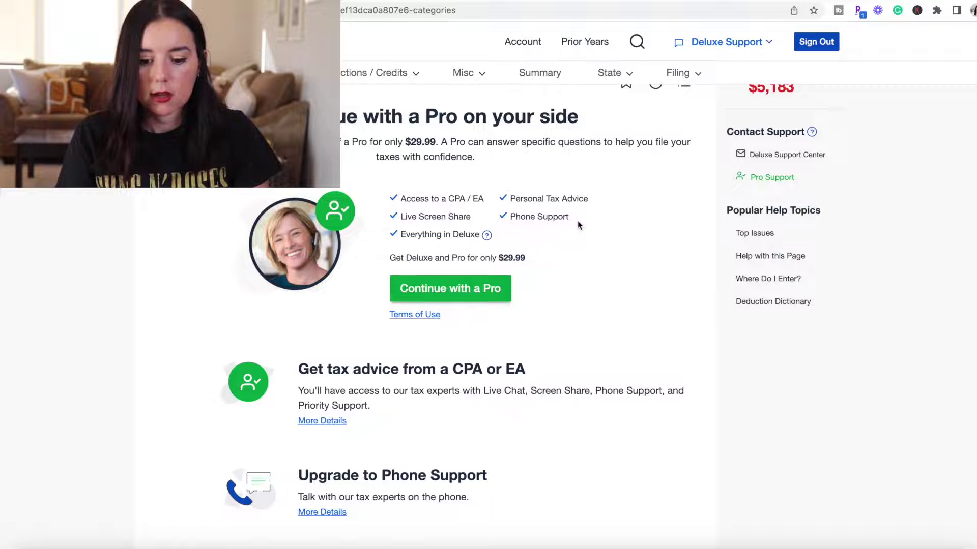
scroll(395, 240, "down", 5)
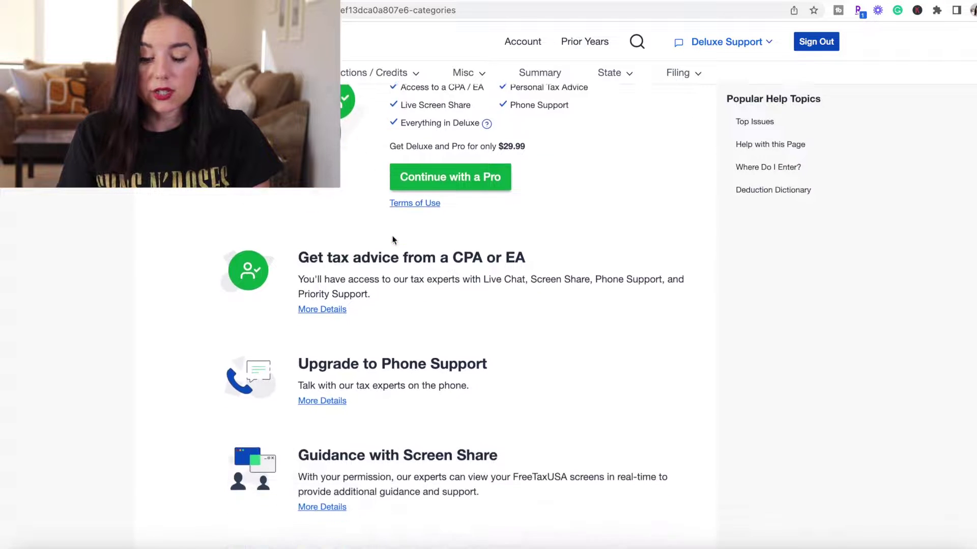
scroll(392, 240, "down", 1)
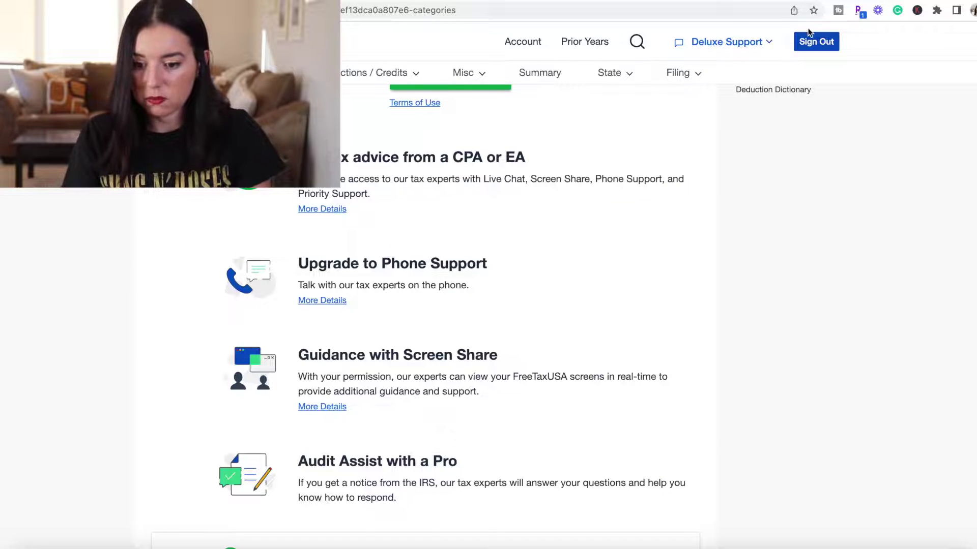
left_click(753, 42)
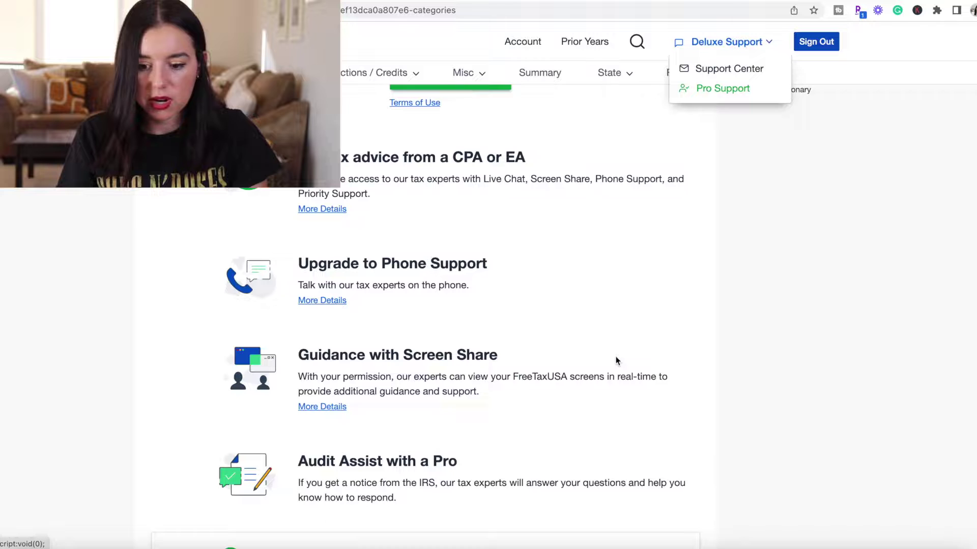
scroll(615, 359, "up", 8)
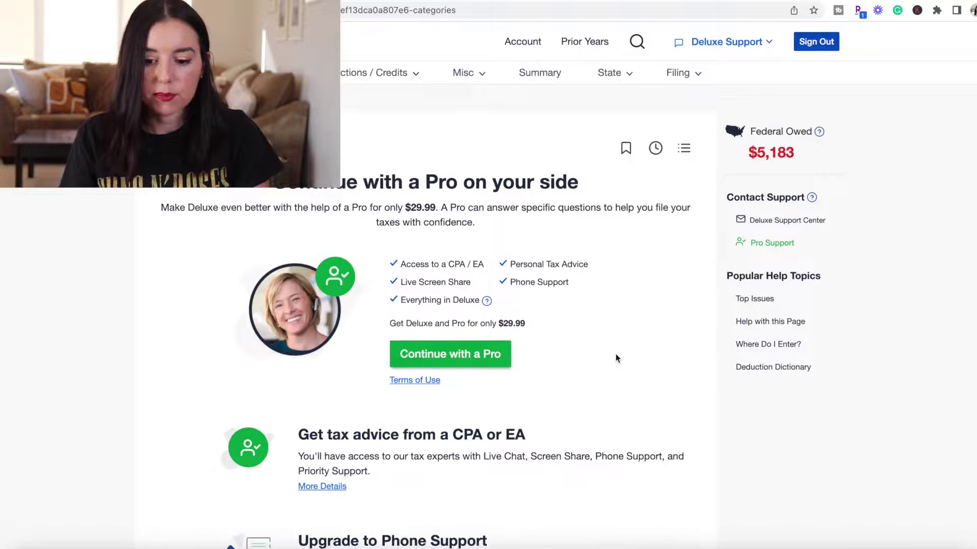
scroll(615, 358, "down", 10)
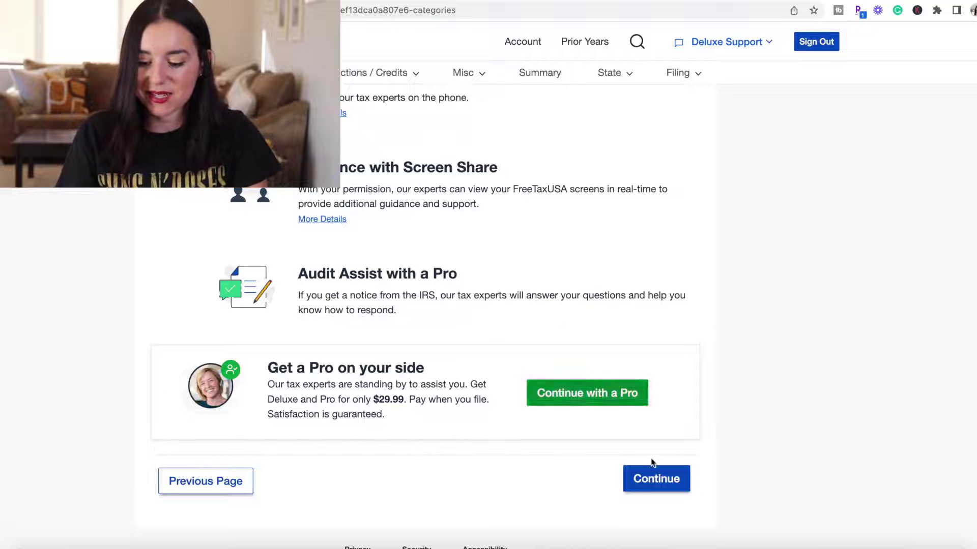
left_click(650, 477)
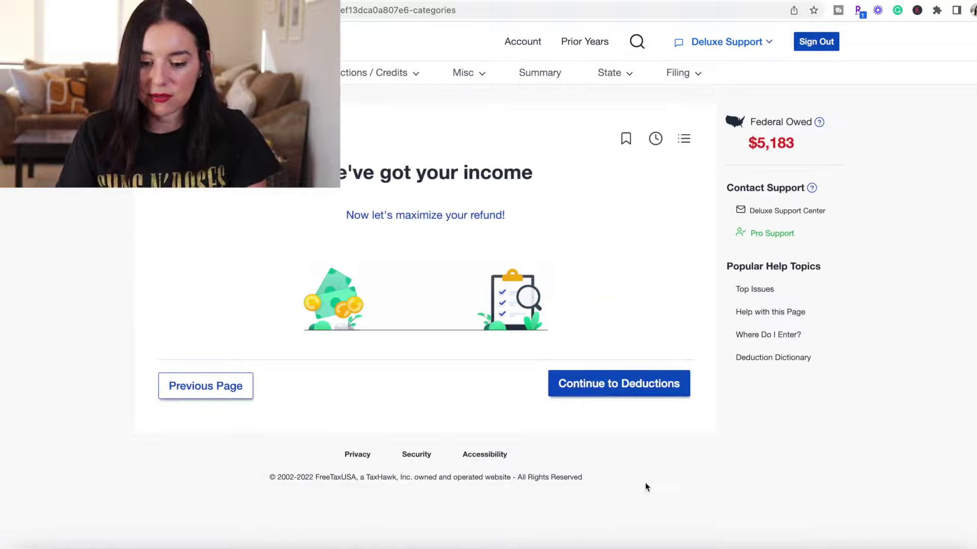
Proceed to the deductions section, read the itemized deductions introduction, and continue to the list of itemized deductions.
left_click(611, 382)
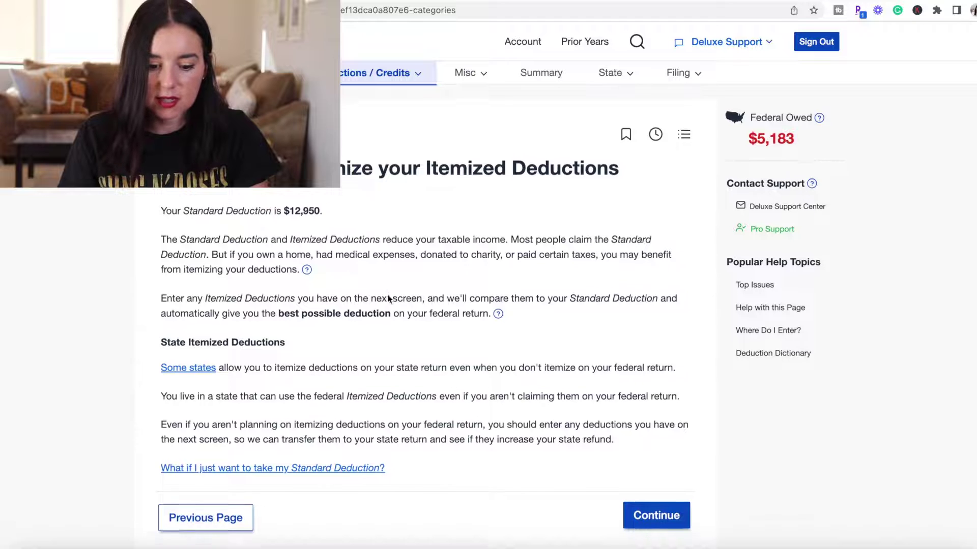
scroll(316, 303, "down", 1)
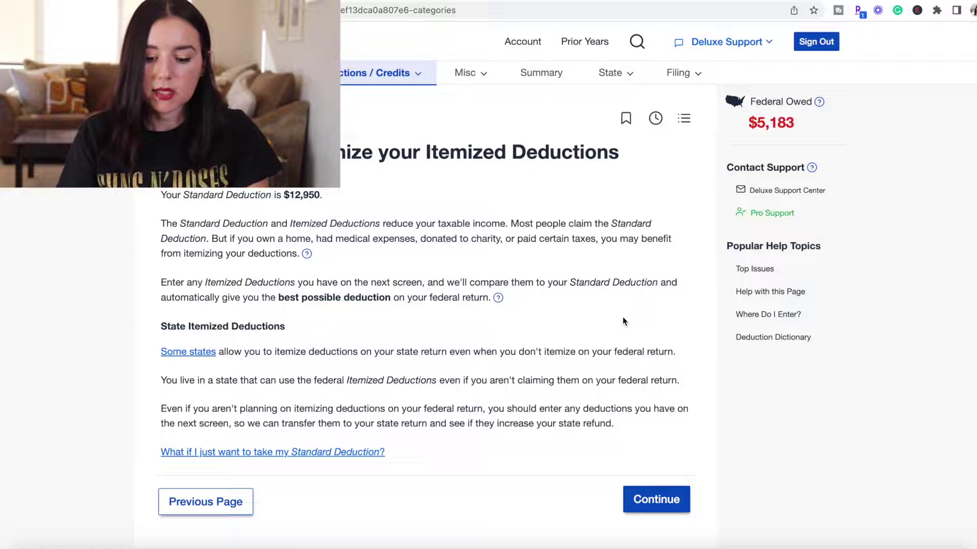
left_click(663, 512)
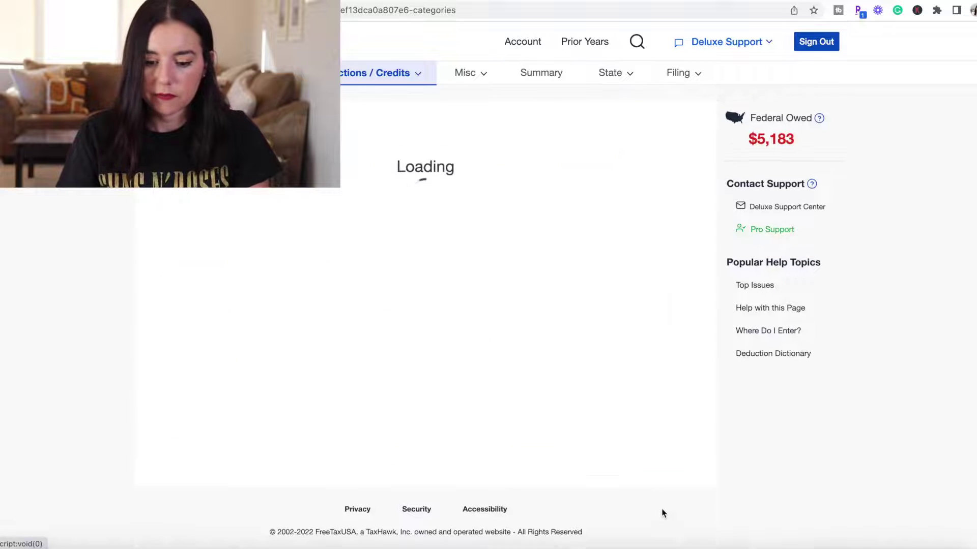
scroll(325, 335, "down", 2)
scroll(324, 337, "down", 2)
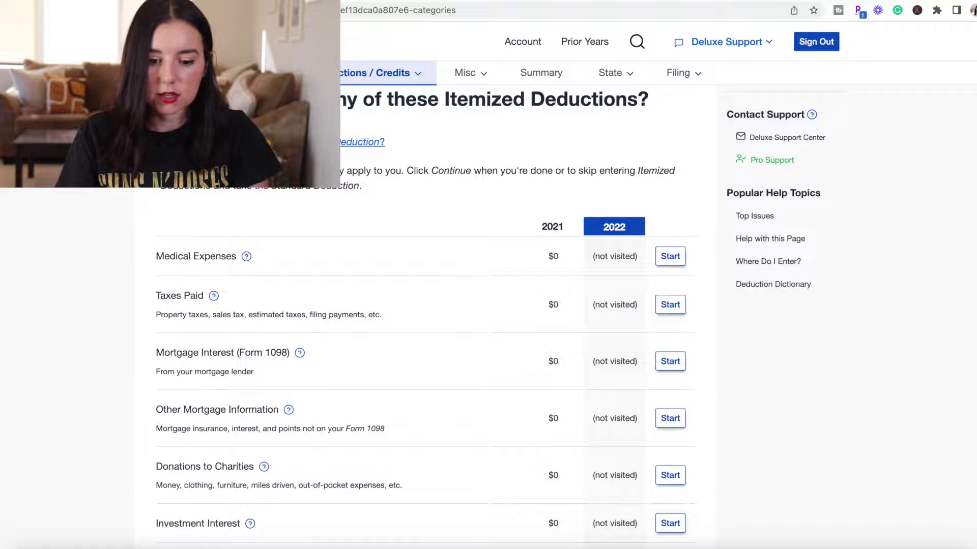
Read the help on taking only the Standard Deduction, and review the itemized deduction categories from Medical Expenses to Disaster Casualty and Thefts.
left_click(362, 142)
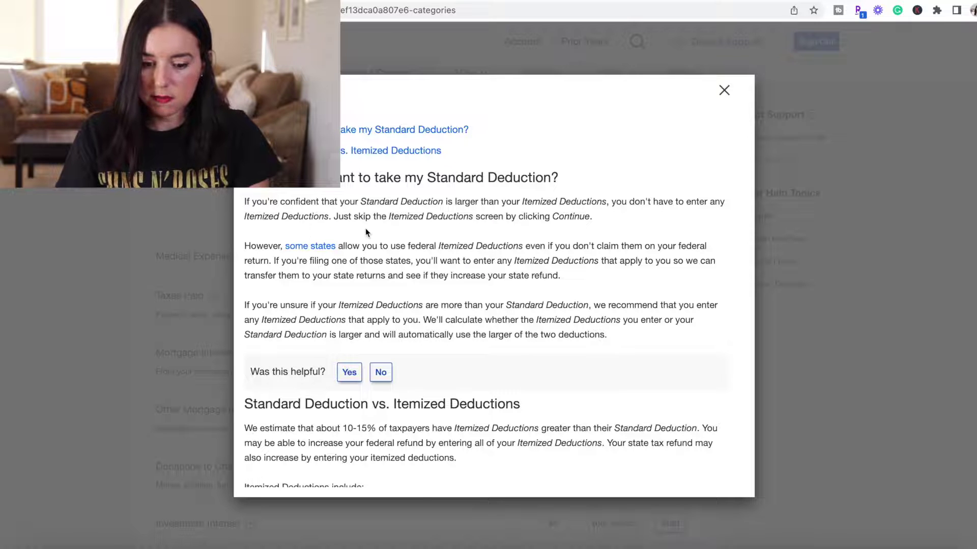
left_click(727, 91)
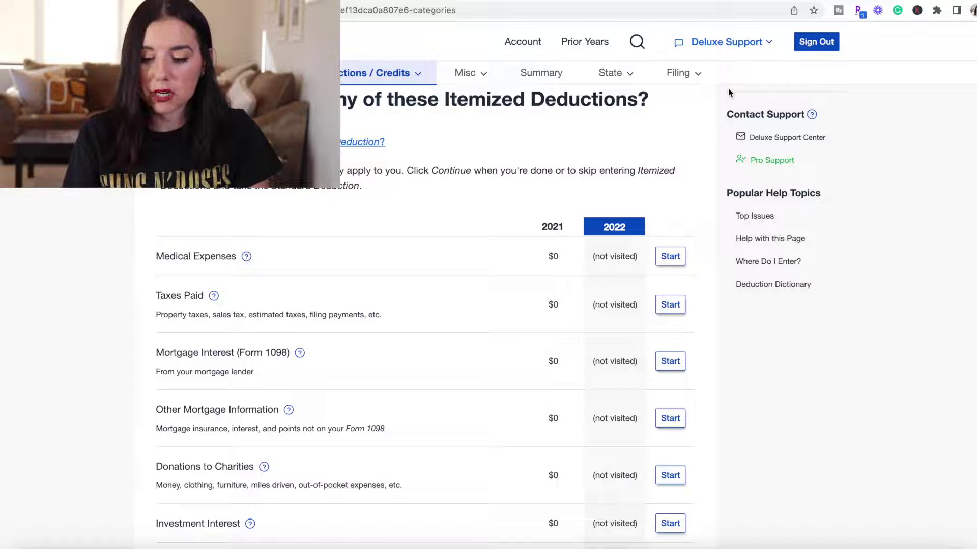
scroll(342, 221, "down", 4)
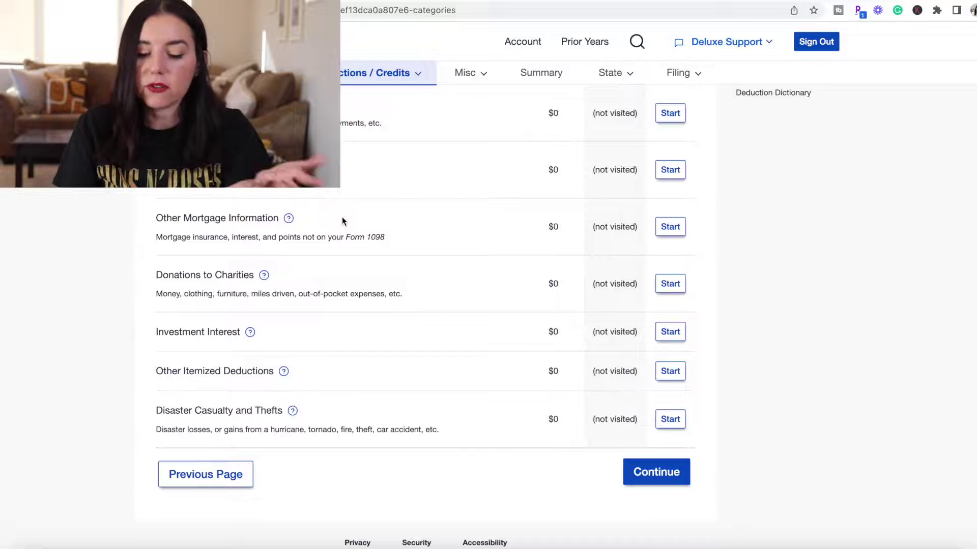
scroll(342, 221, "up", 2)
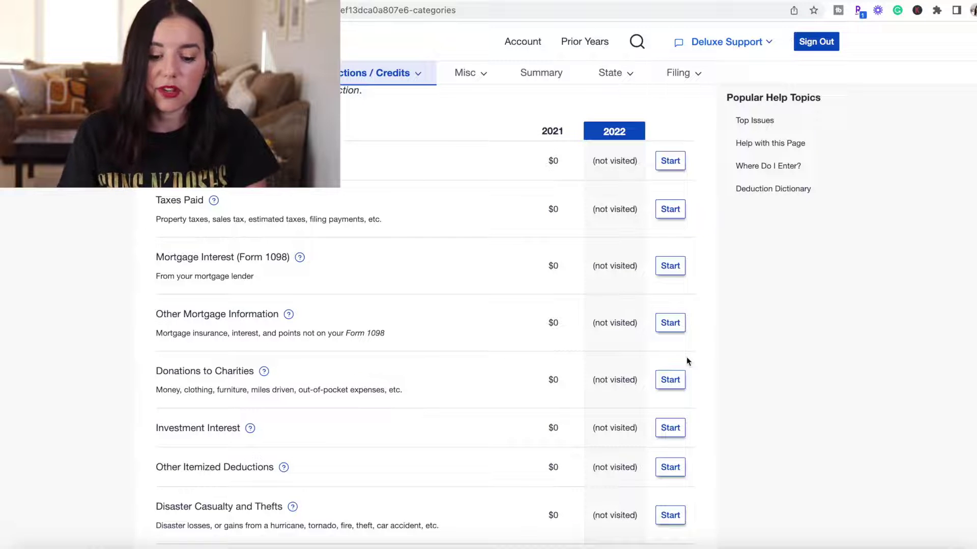
scroll(550, 345, "down", 2)
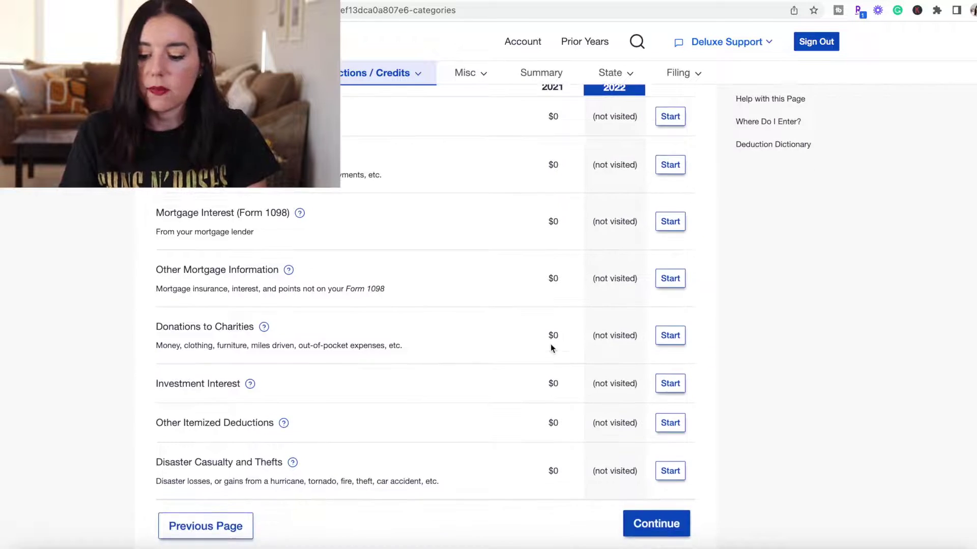
Skip entering itemized deductions, save Yes for using the Standard Deduction, and save No for marketplace health insurance (Form 1095-A).
left_click(658, 531)
scroll(536, 340, "down", 3)
scroll(536, 335, "down", 10)
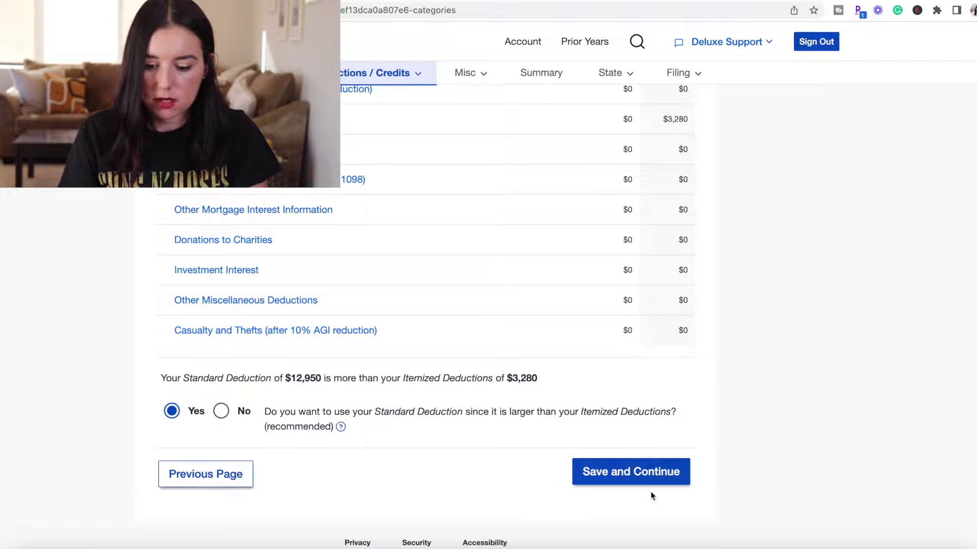
left_click(649, 474)
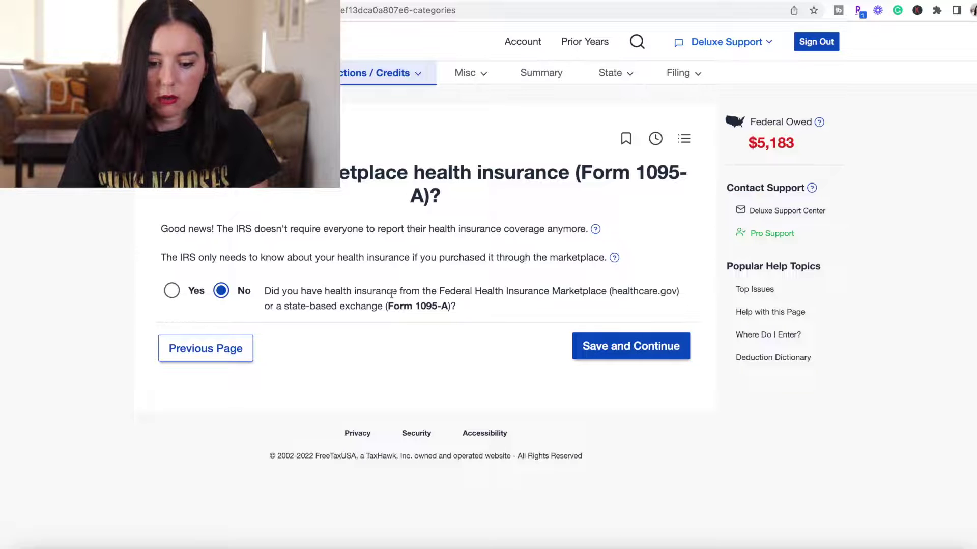
left_click(636, 358)
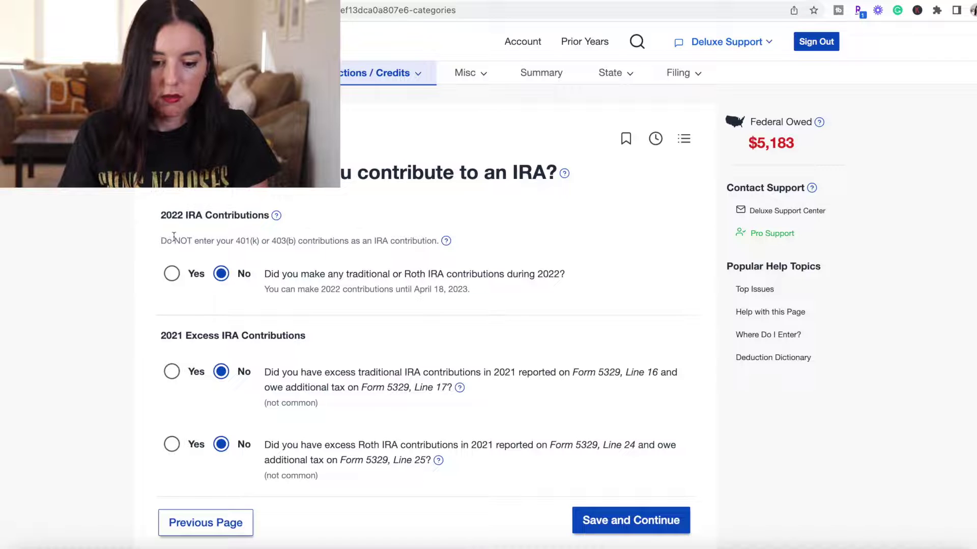
Answer Yes to making 2022 IRA contributions and enter 6000 as the Roth IRA contribution.
left_click(172, 275)
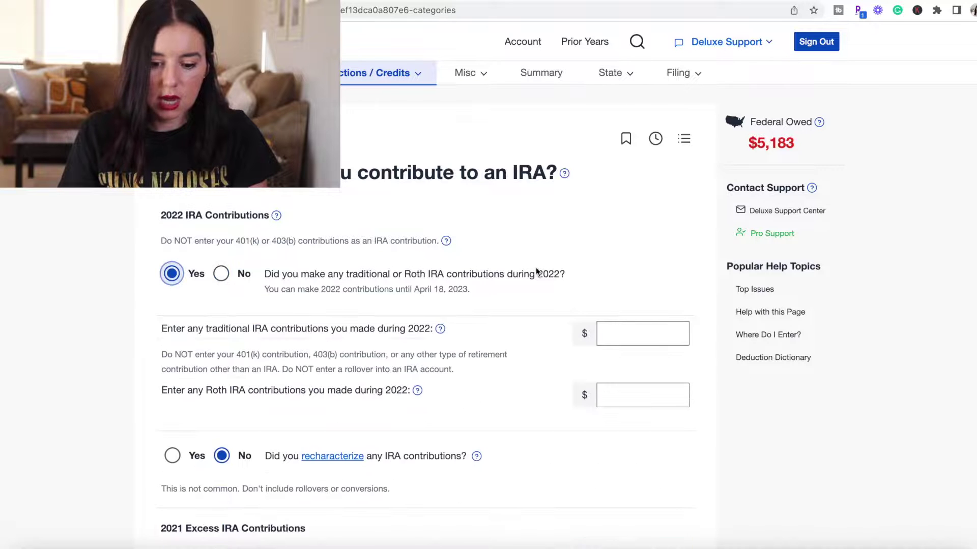
left_click(636, 396)
type("6000")
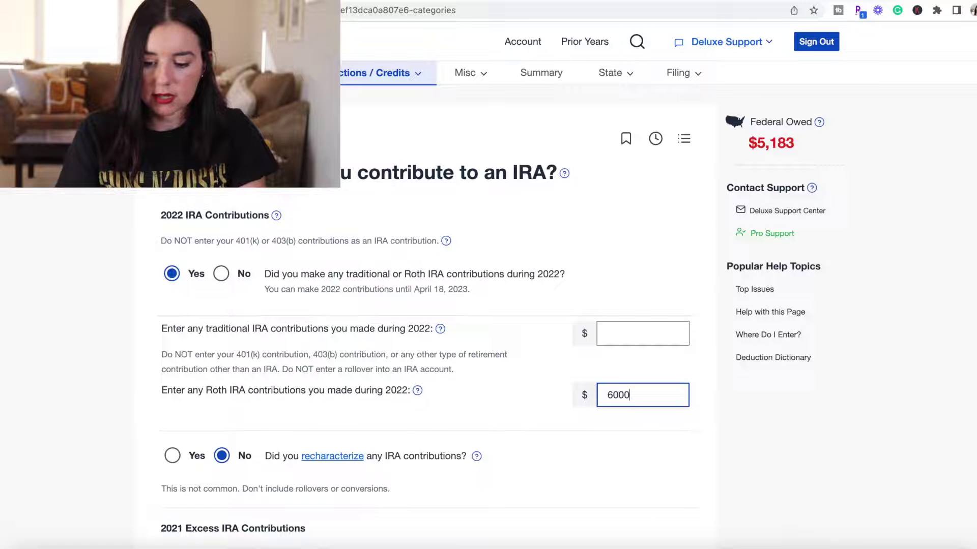
Save the IRA contributions with No for recharacterized and 2021 excess contributions, and save No for withdrawing Roth IRA contributions by the filing due date.
left_click(465, 380)
scroll(466, 381, "down", 5)
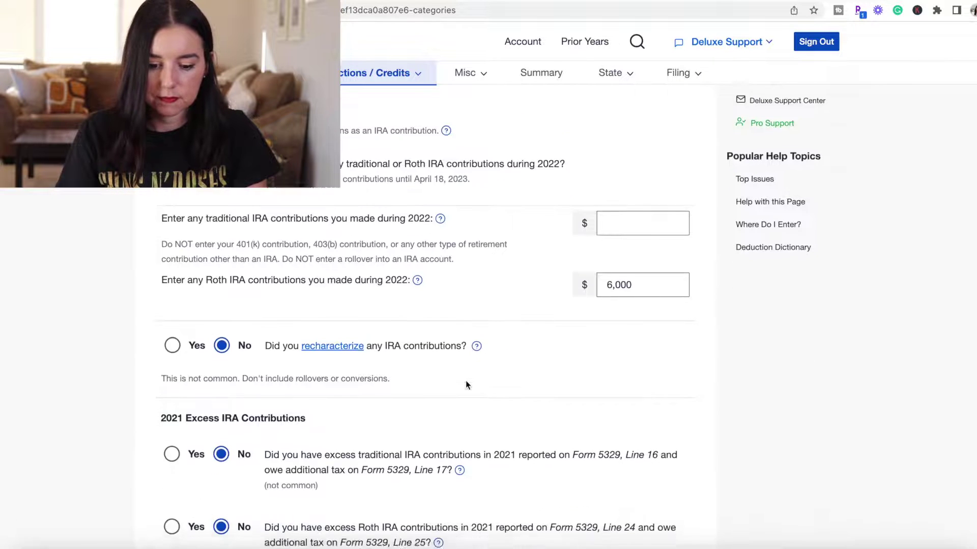
scroll(465, 381, "down", 1)
left_click(644, 466)
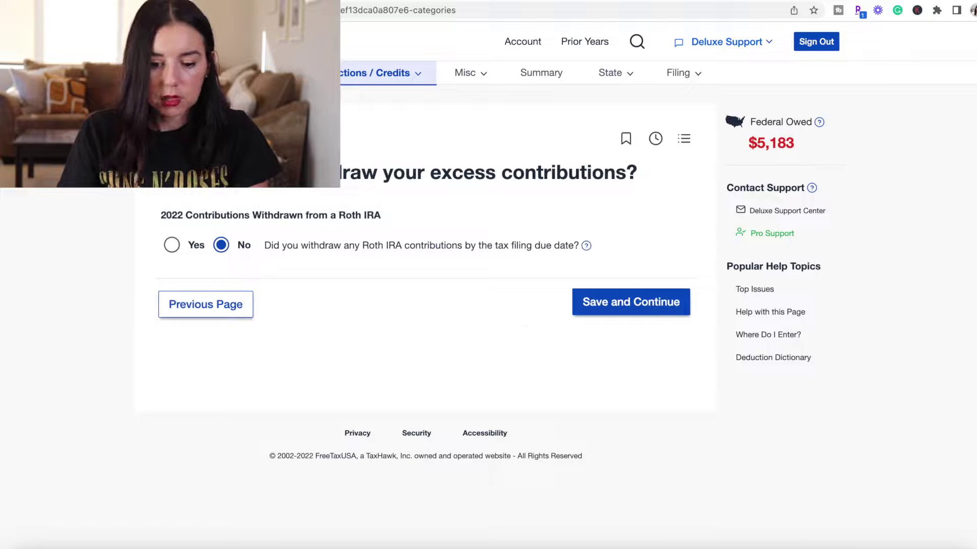
left_click(609, 312)
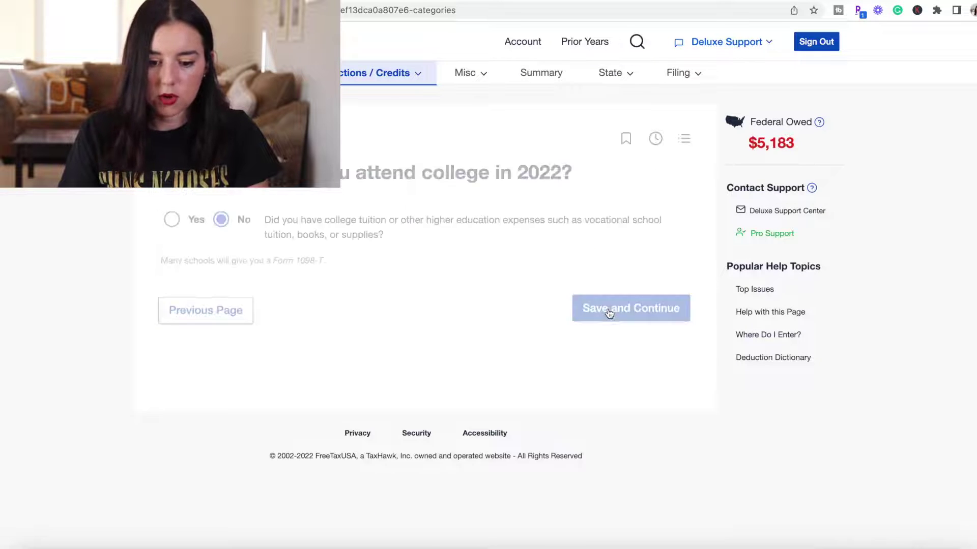
Save No for college tuition expenses, student loan interest, and teacher expenses.
left_click(608, 312)
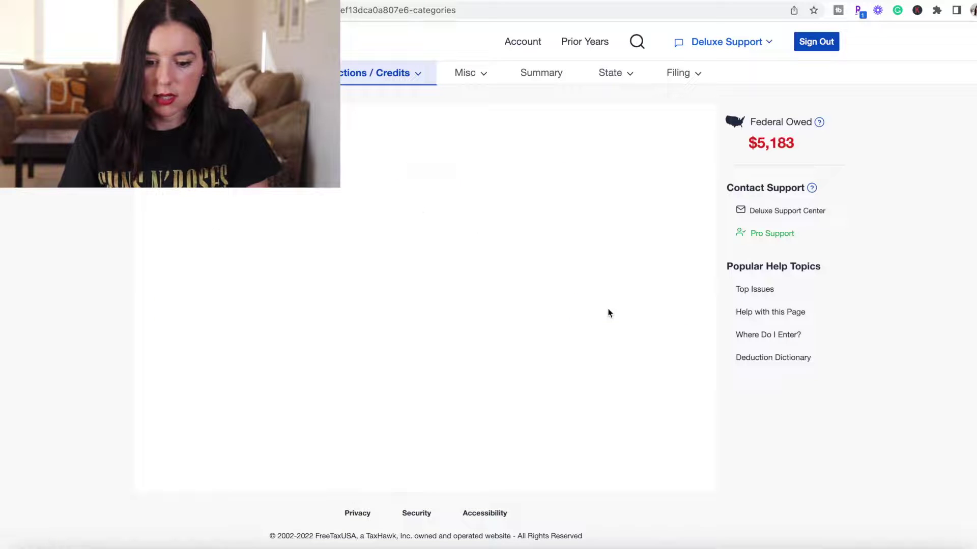
left_click(220, 219)
left_click(603, 277)
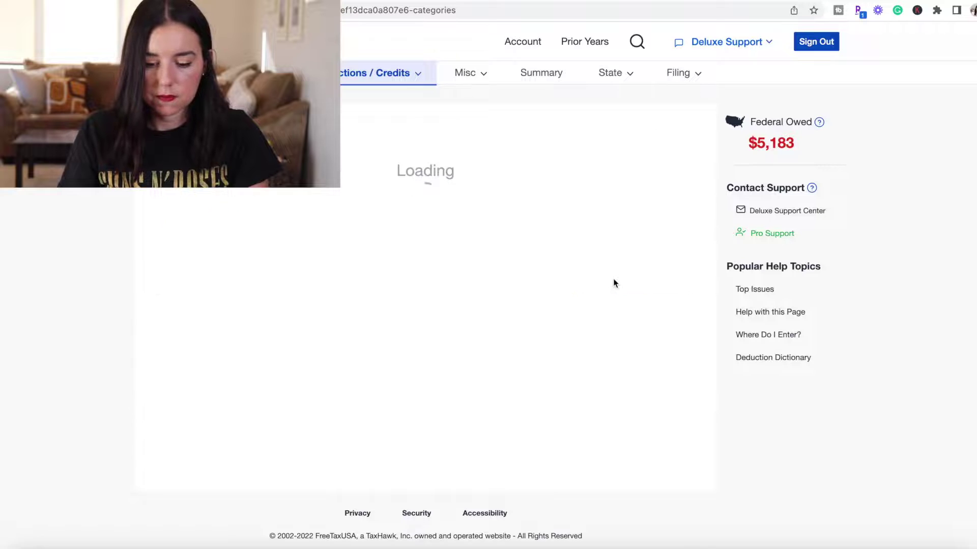
left_click(220, 220)
left_click(647, 281)
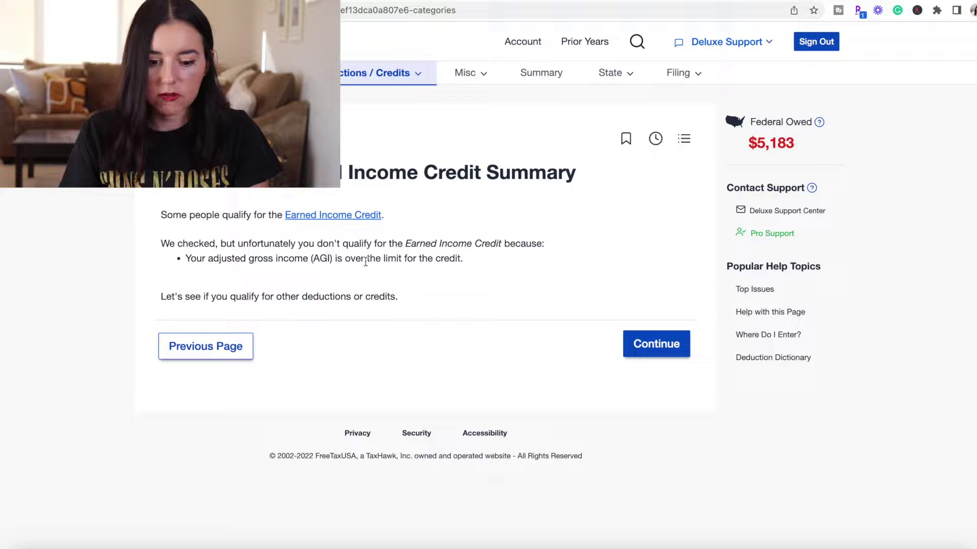
Continue past the Earned Income Credit summary, and save No for both 2022 home energy efficiency improvements and a Home Energy Credit carryforward.
left_click(656, 343)
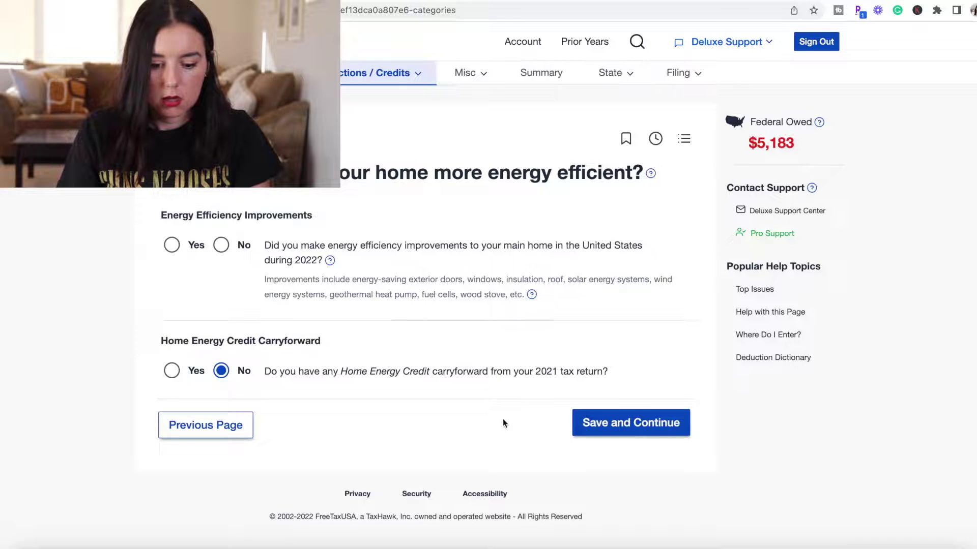
left_click(661, 425)
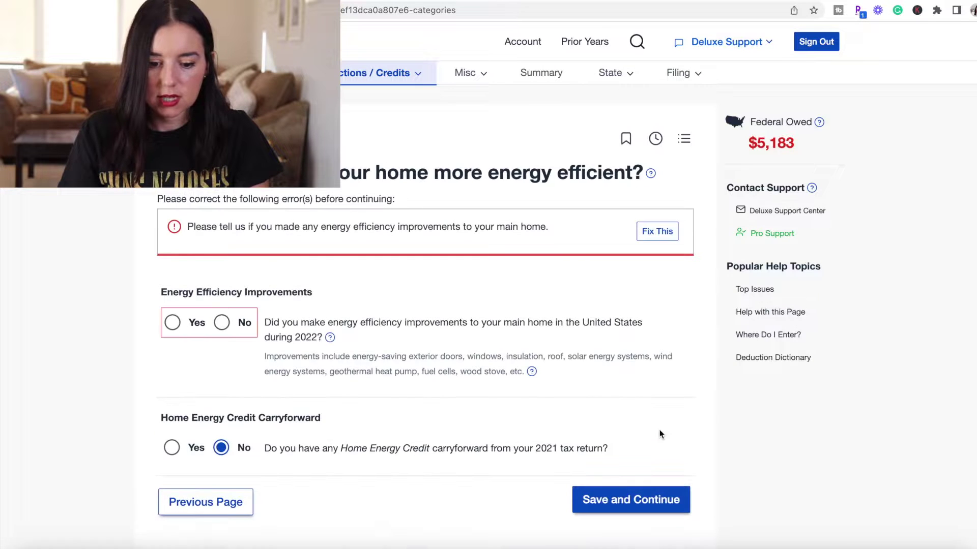
left_click(222, 323)
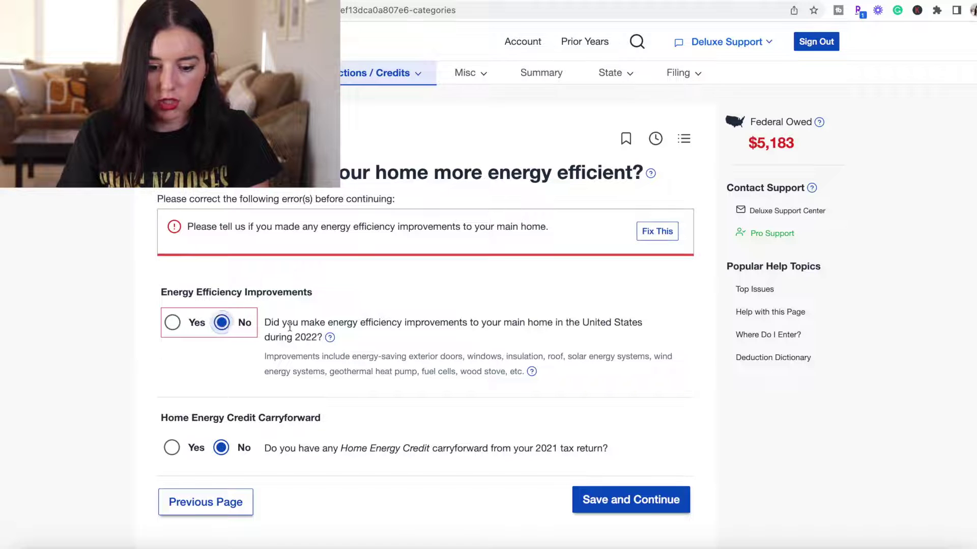
left_click(641, 505)
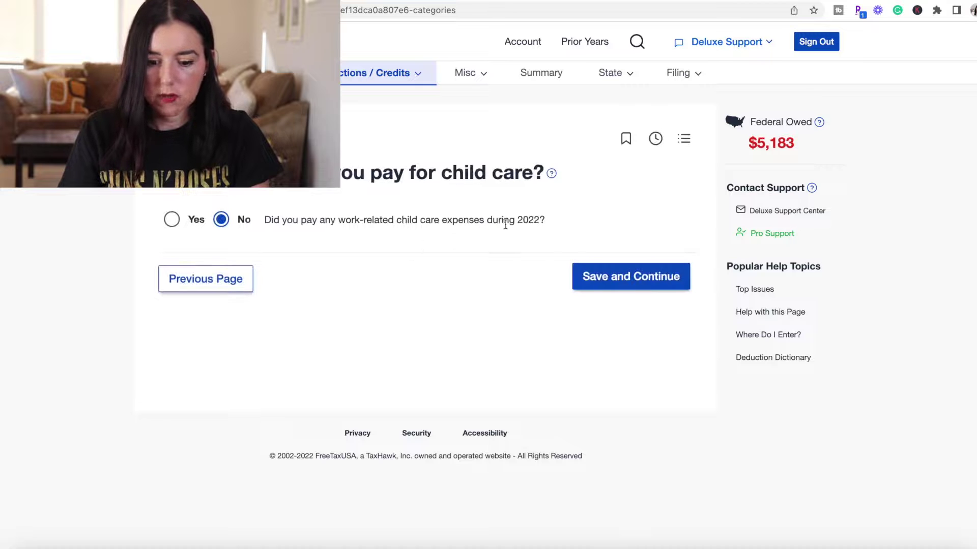
Save No for work-related child care expenses, and continue past the list of common deductions and credits.
left_click(650, 276)
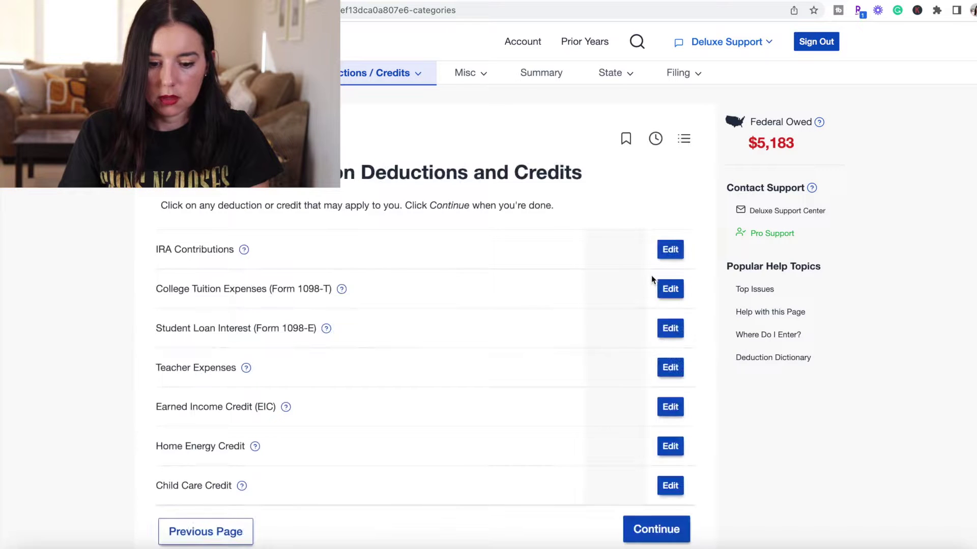
scroll(651, 276, "down", 1)
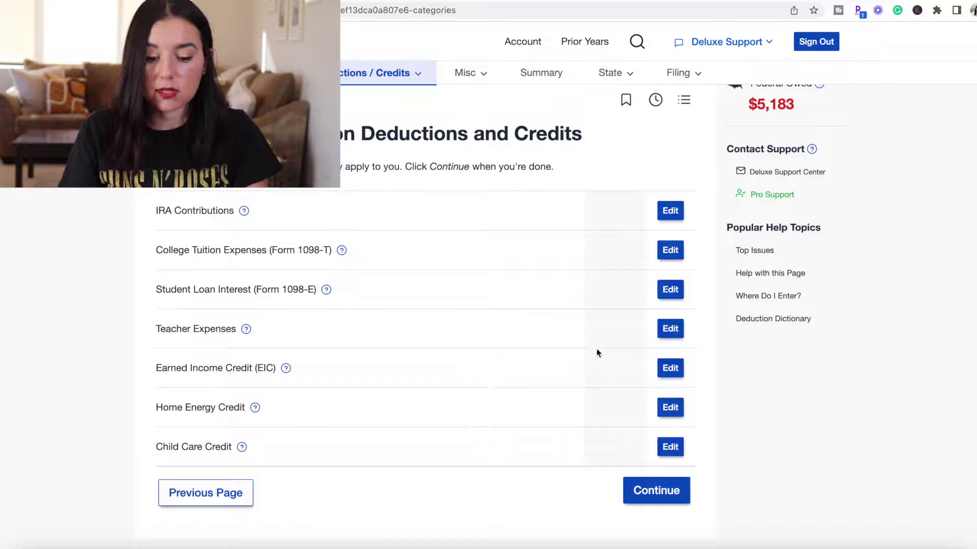
left_click(668, 491)
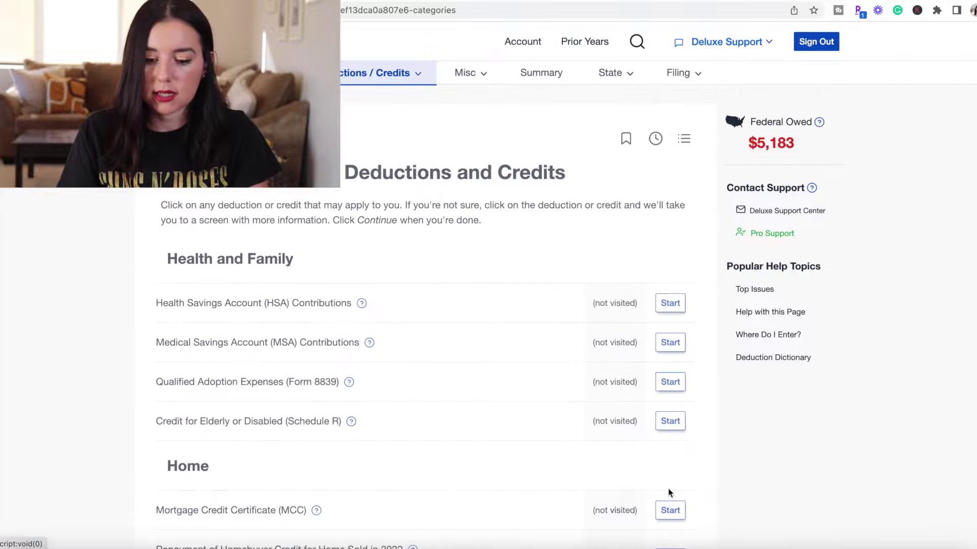
Review the additional deductions and credits under Health and Family, Home, Vehicles and Fuel, Employment, and Other.
scroll(481, 293, "down", 1)
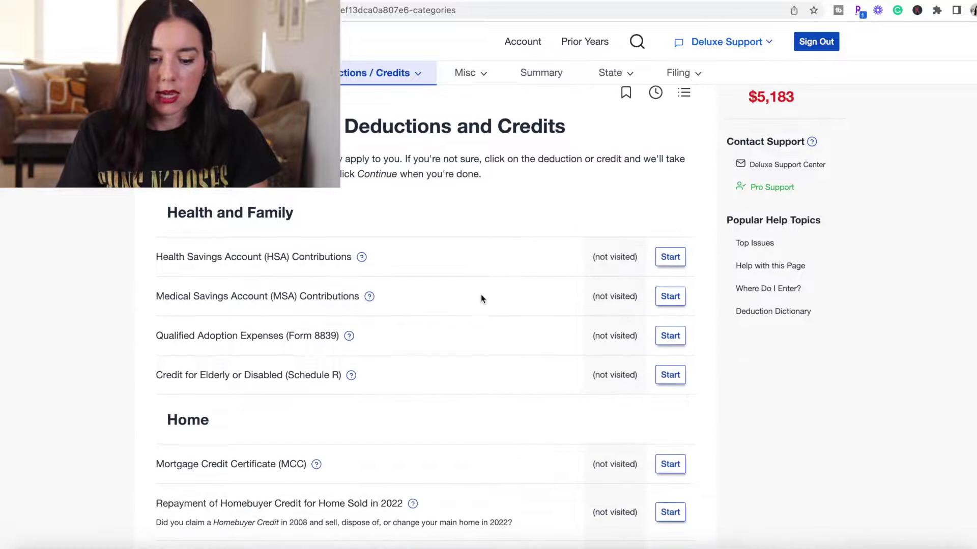
scroll(500, 211, "down", 1)
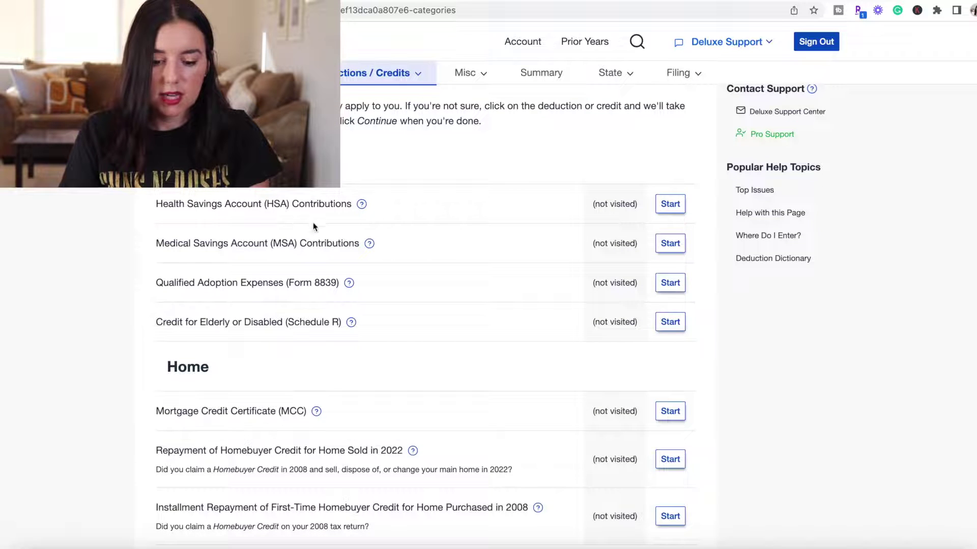
scroll(272, 323, "down", 1)
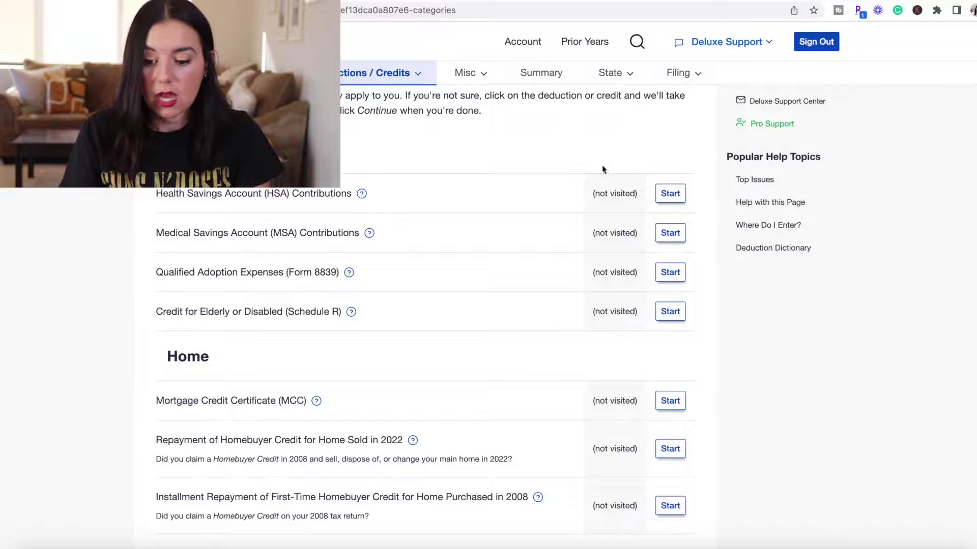
scroll(456, 291, "down", 3)
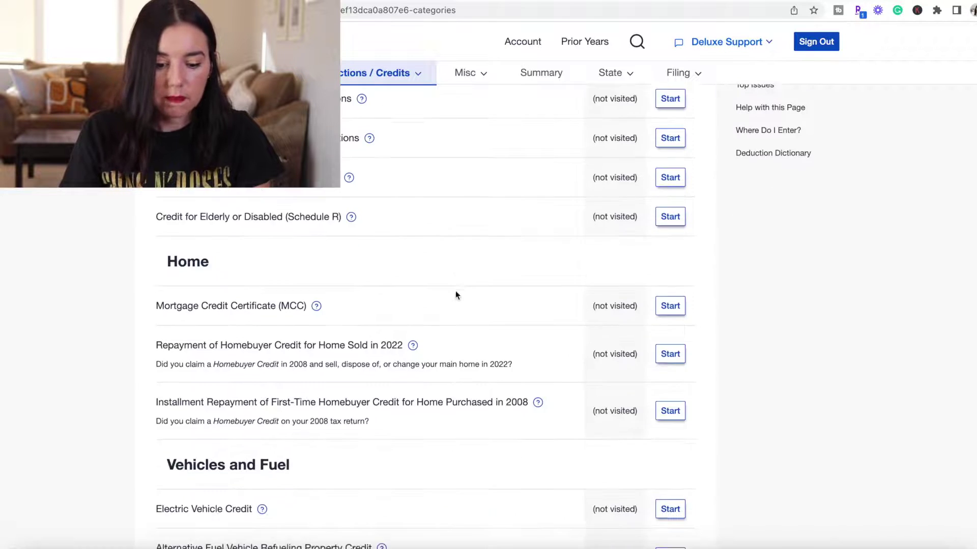
scroll(152, 346, "down", 1)
scroll(167, 367, "down", 5)
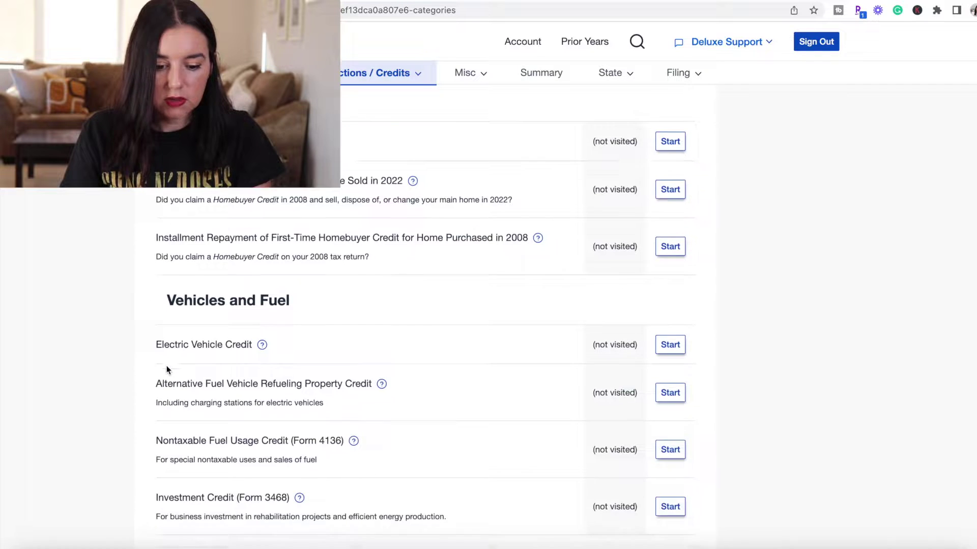
scroll(167, 370, "down", 4)
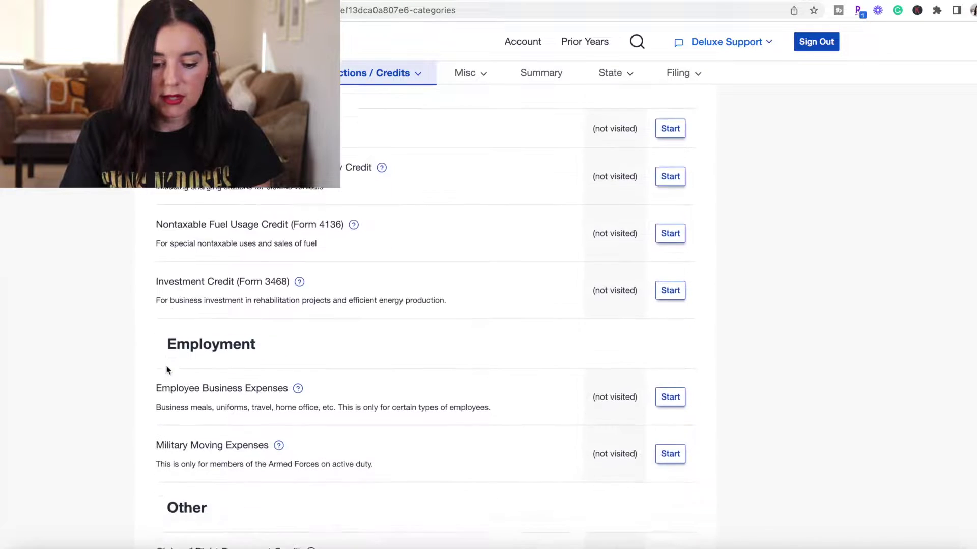
scroll(167, 370, "down", 4)
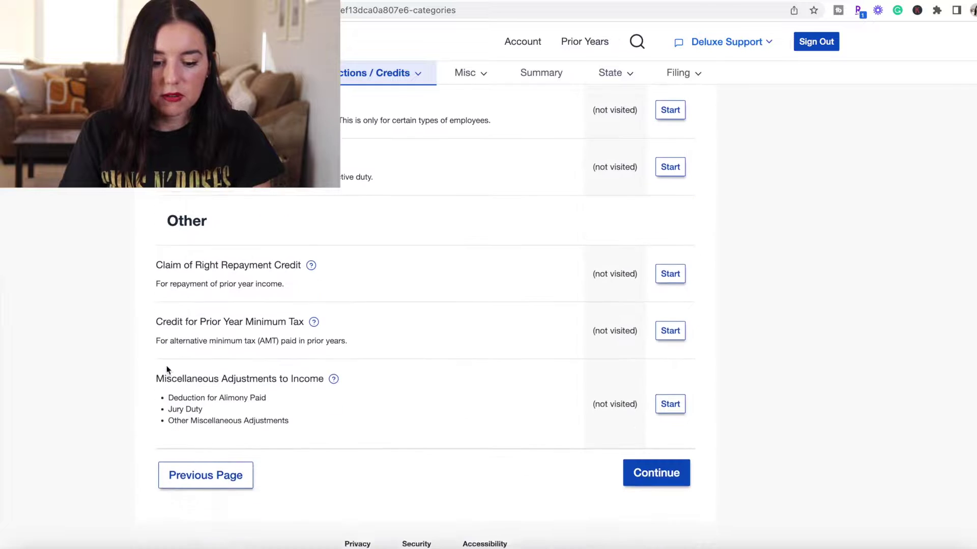
scroll(167, 366, "up", 4)
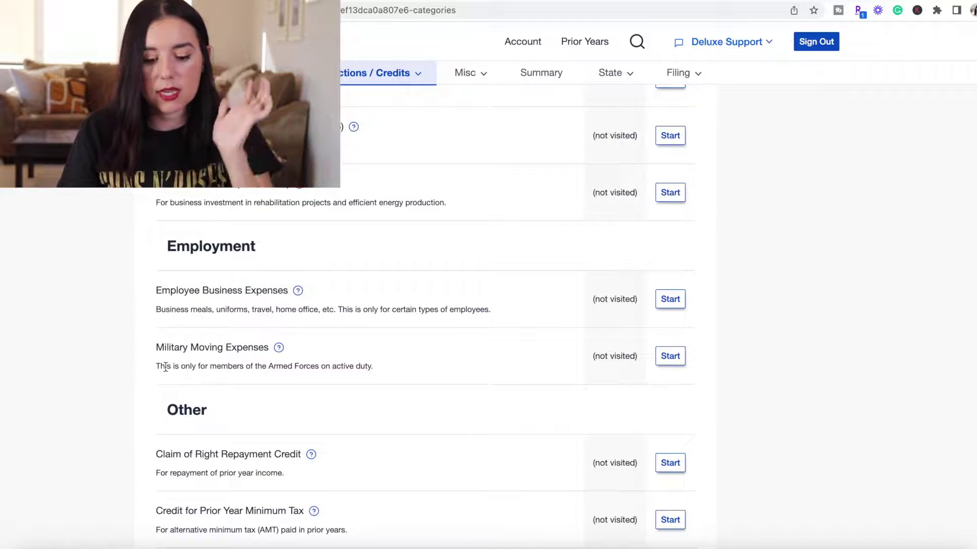
scroll(165, 366, "down", 3)
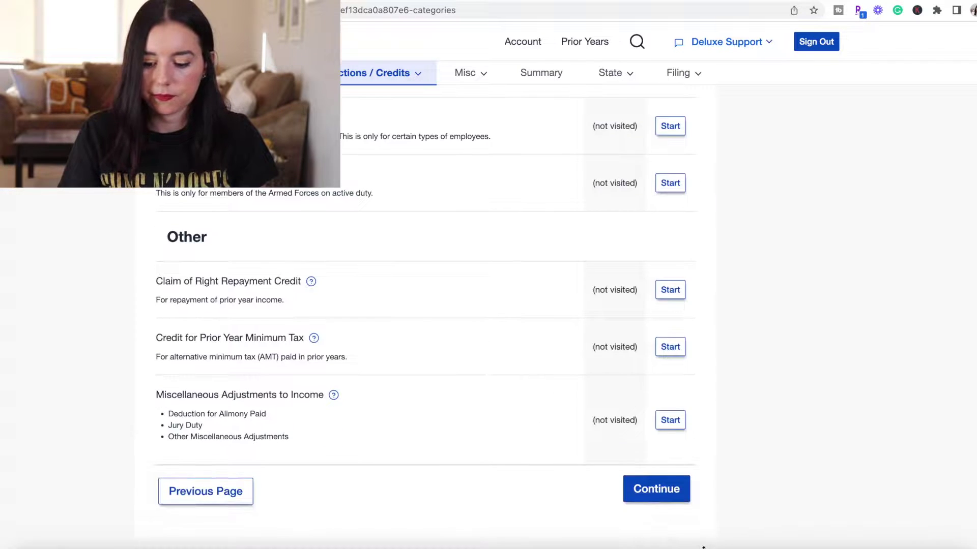
Continue without starting any additional deduction or credit, and compare the 2021 and 2022 amounts in the deductions and credits summary.
left_click(658, 497)
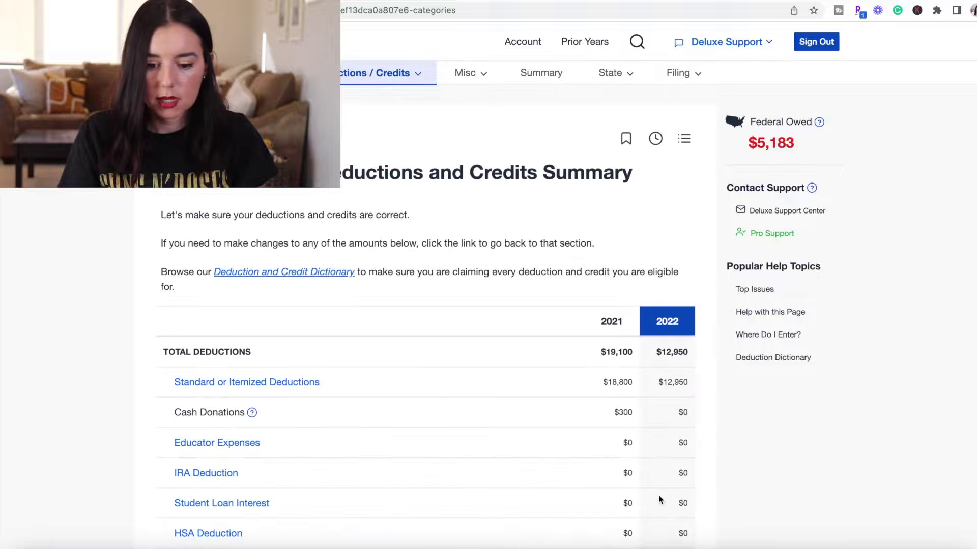
scroll(433, 318, "down", 3)
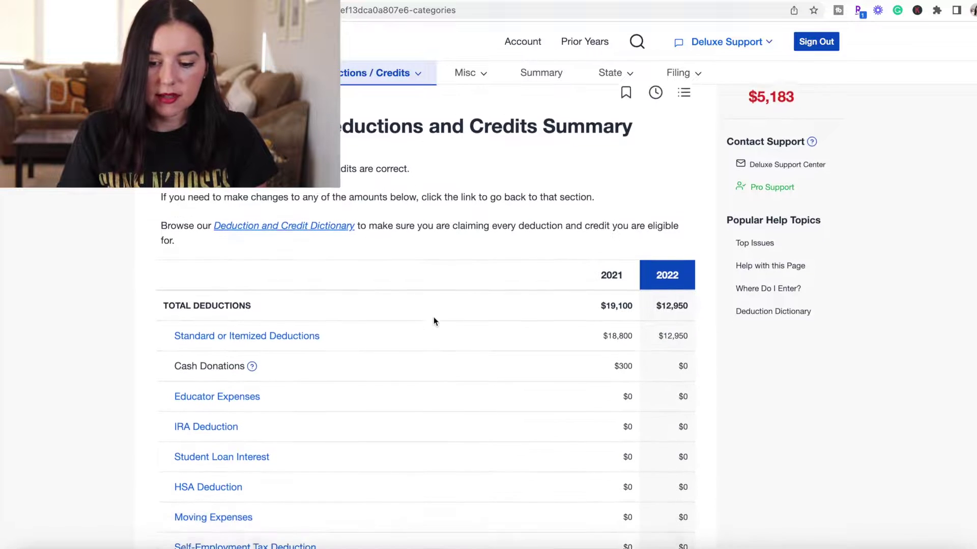
scroll(433, 321, "down", 2)
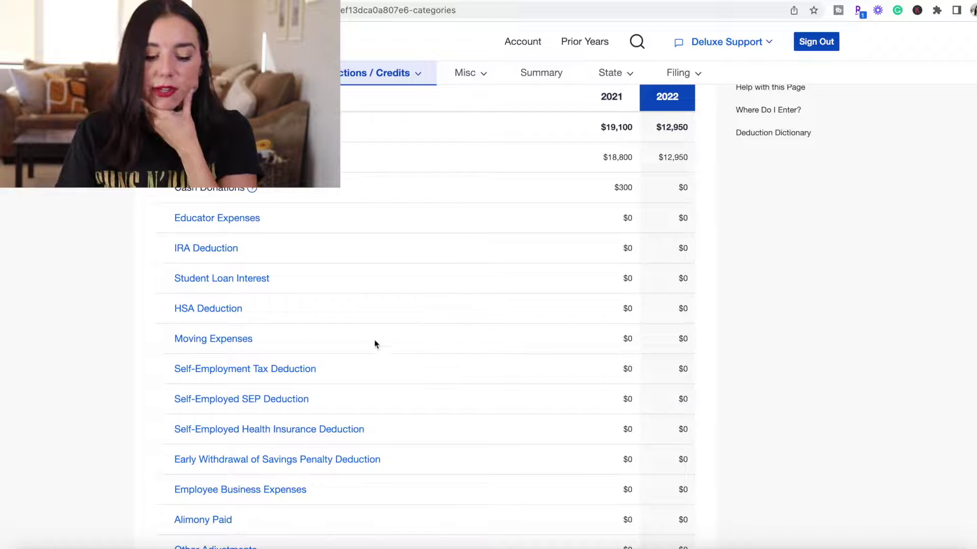
scroll(236, 284, "down", 1)
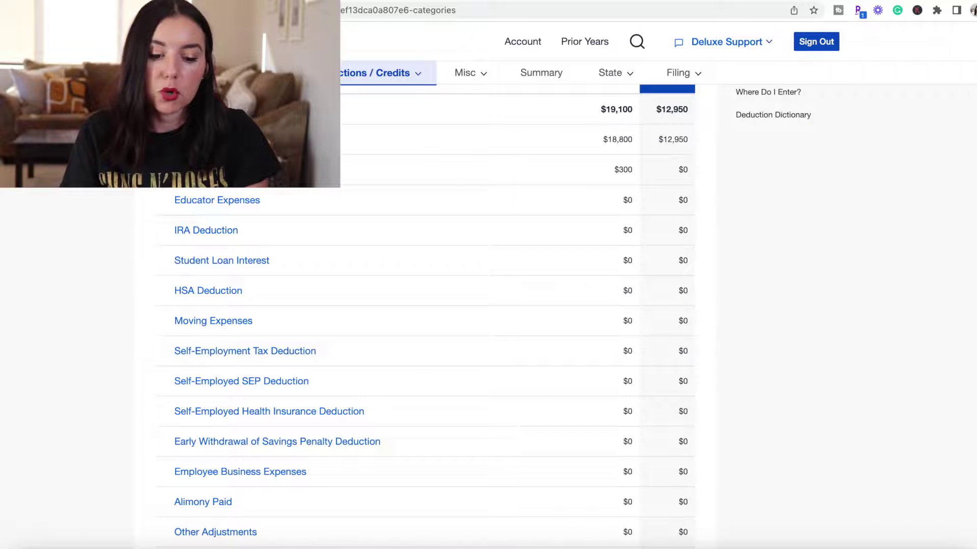
scroll(236, 279, "down", 8)
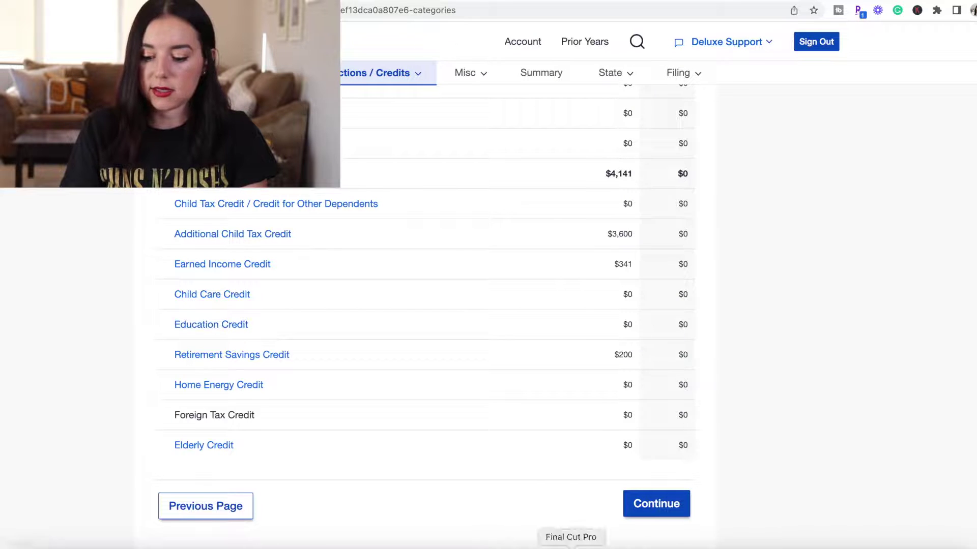
Accept the deductions and credits summary, and continue to the Miscellaneous section without adding Pro support.
left_click(681, 513)
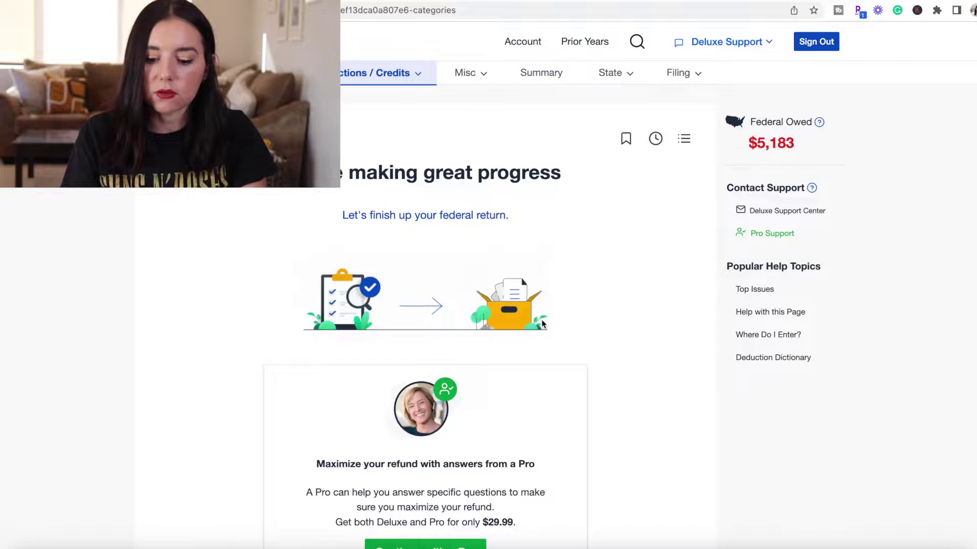
scroll(542, 324, "down", 1)
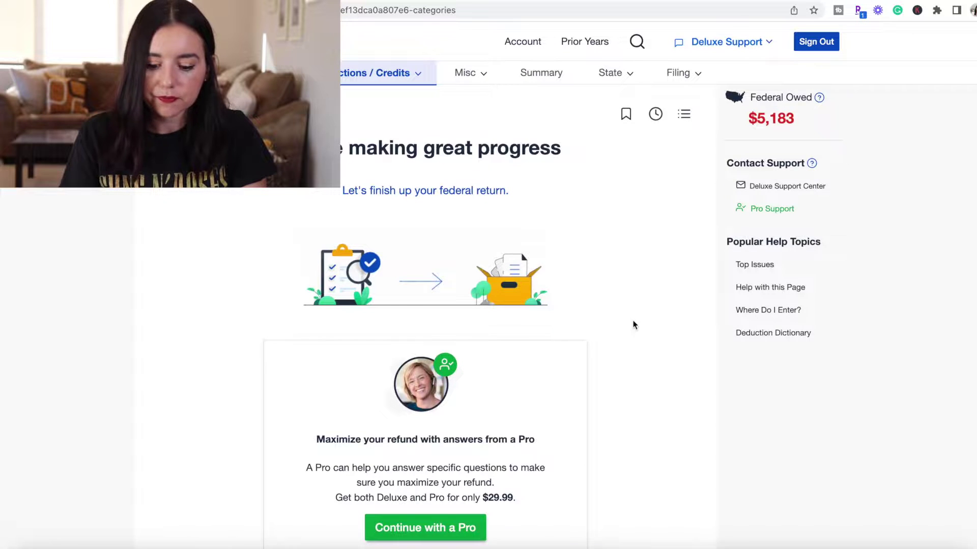
scroll(633, 324, "down", 5)
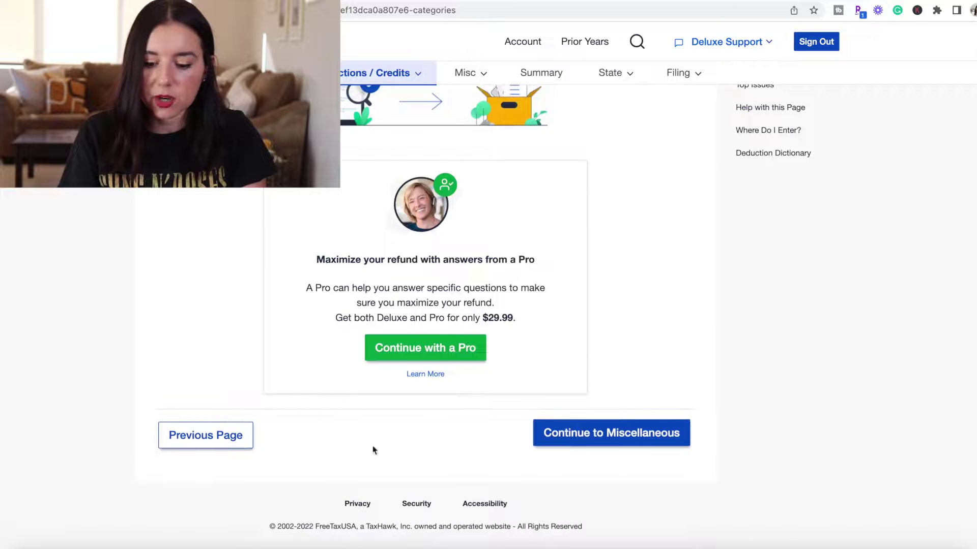
left_click(603, 435)
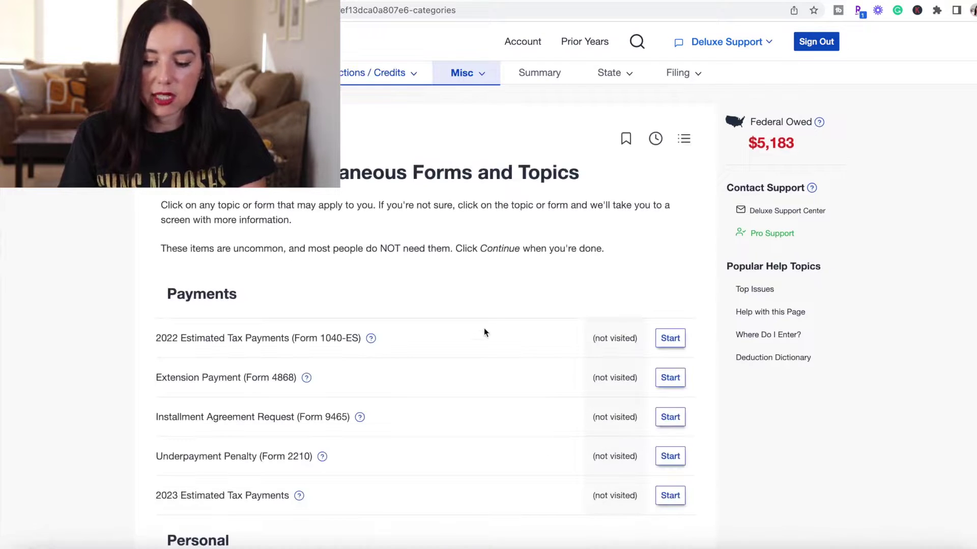
Read the help on 2022 Estimated Tax Payments (Form 1040-ES), and review the remaining miscellaneous forms and topics through Other Taxes.
scroll(461, 319, "down", 2)
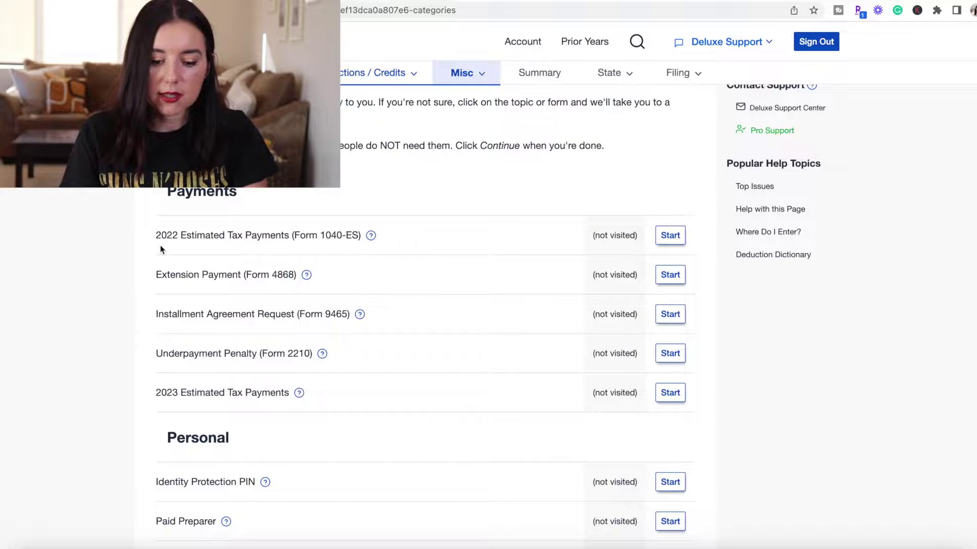
scroll(355, 275, "down", 1)
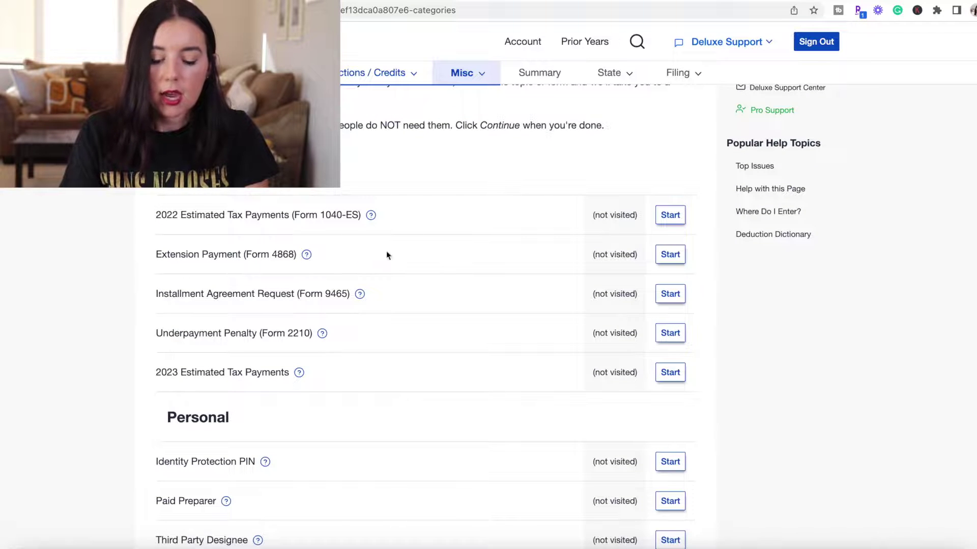
left_click(371, 214)
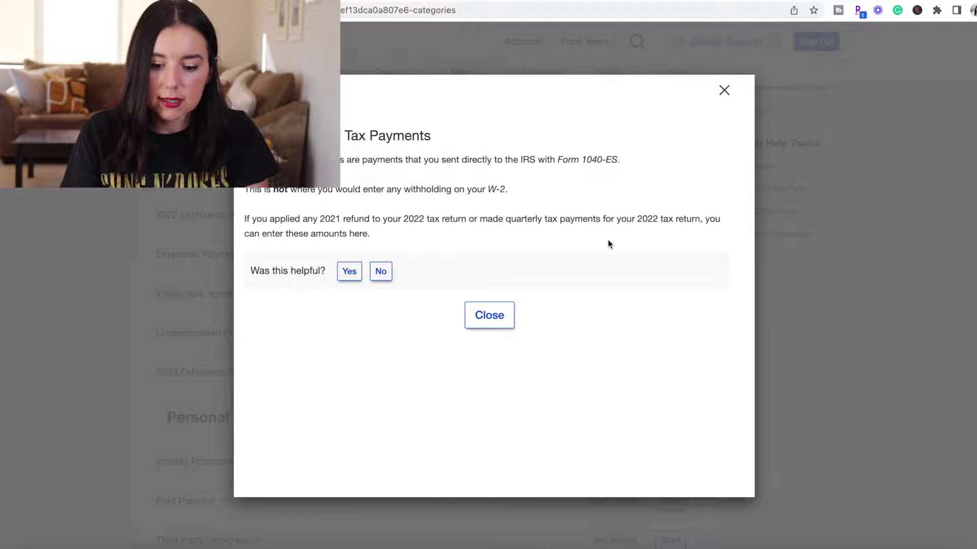
left_click(724, 90)
scroll(449, 270, "down", 3)
scroll(450, 269, "down", 6)
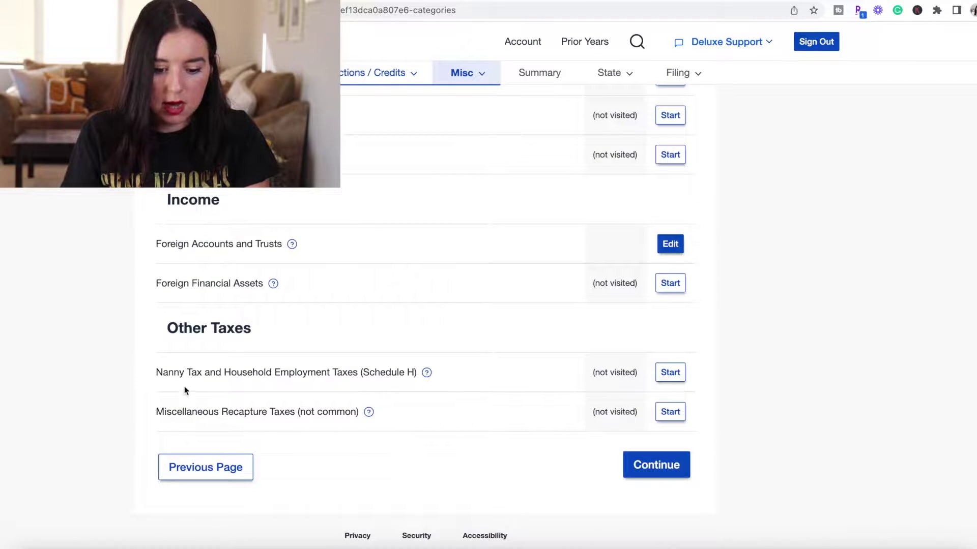
Continue past the miscellaneous topics without starting any, and opt to go through the Refund Maximizer.
scroll(366, 454, "down", 1)
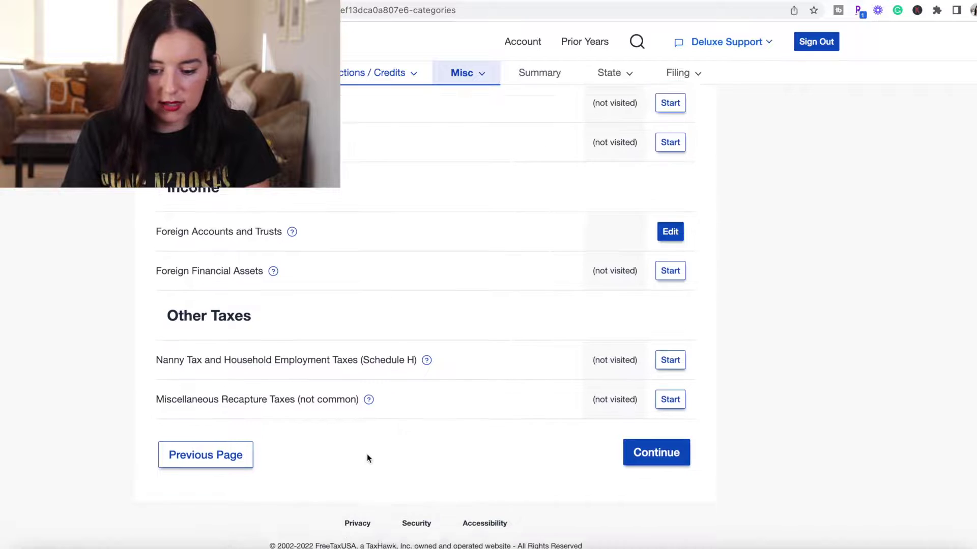
left_click(672, 451)
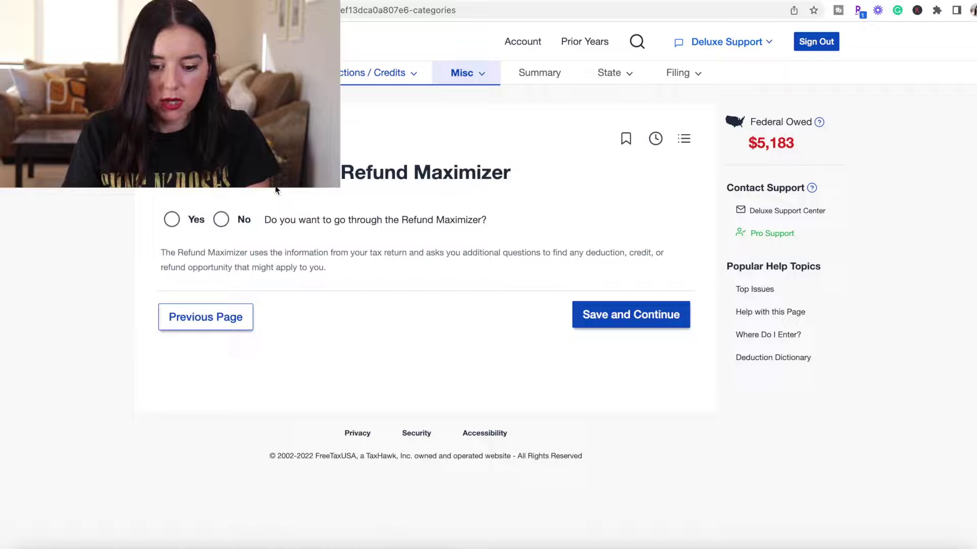
left_click(171, 219)
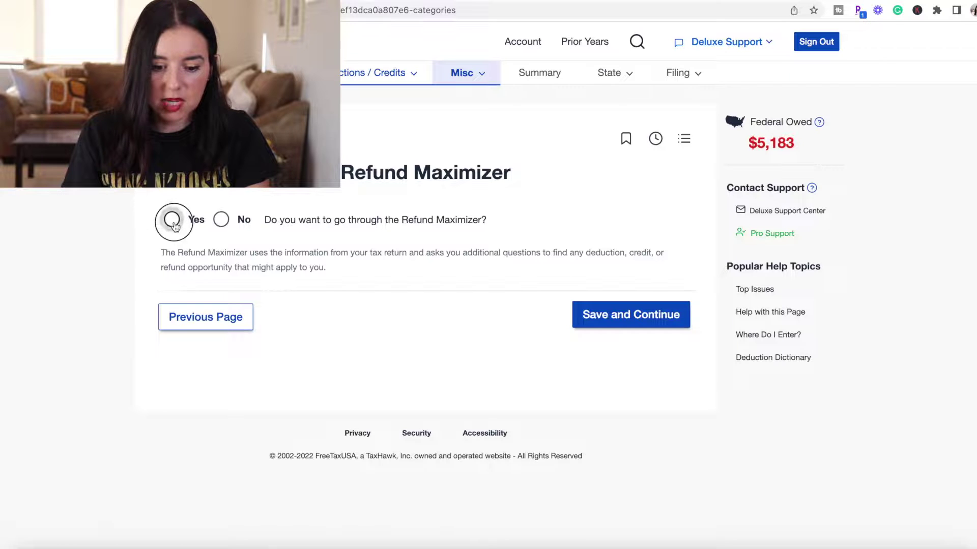
left_click(616, 324)
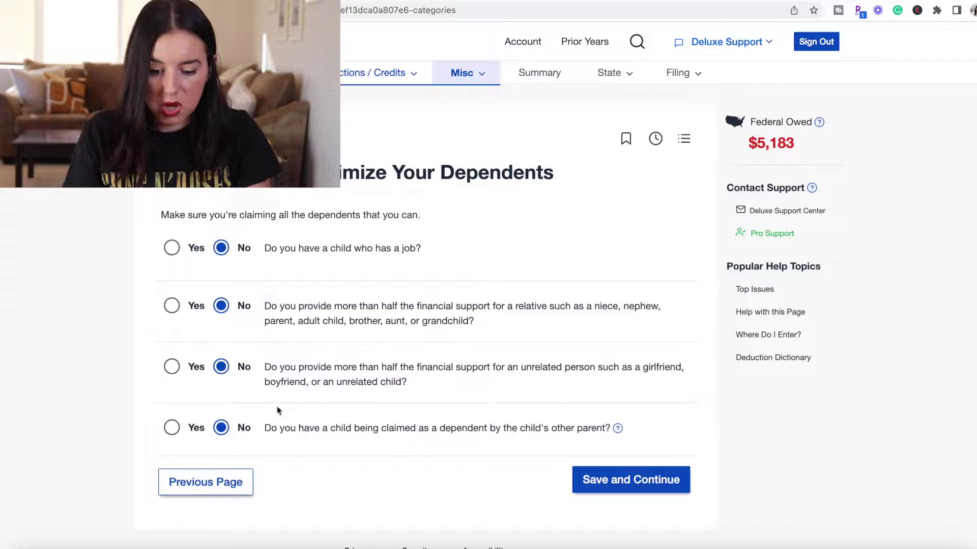
Answer Yes to providing more than half the support for an unrelated person, read the help on claiming a fiance as a dependent, and save the dependents page.
scroll(278, 462, "down", 2)
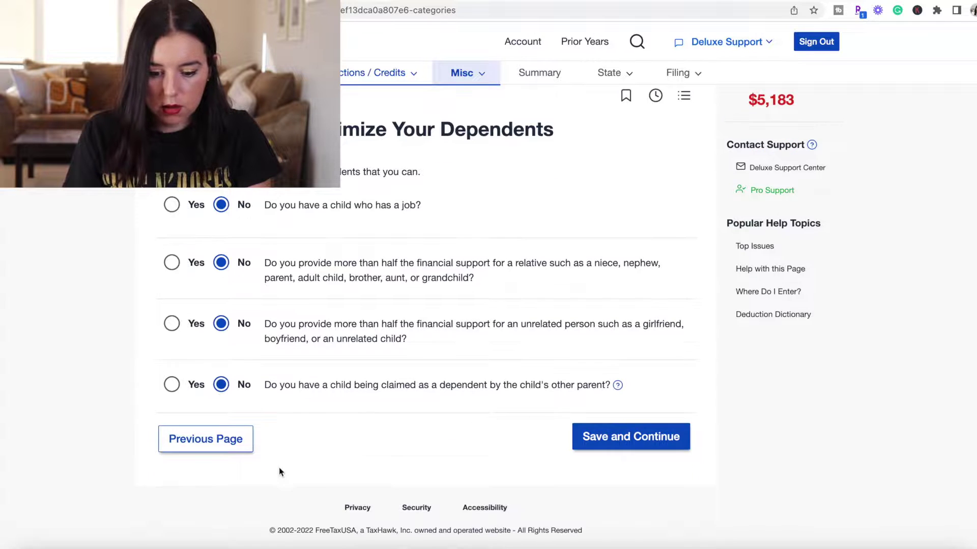
left_click(173, 324)
scroll(445, 353, "down", 5)
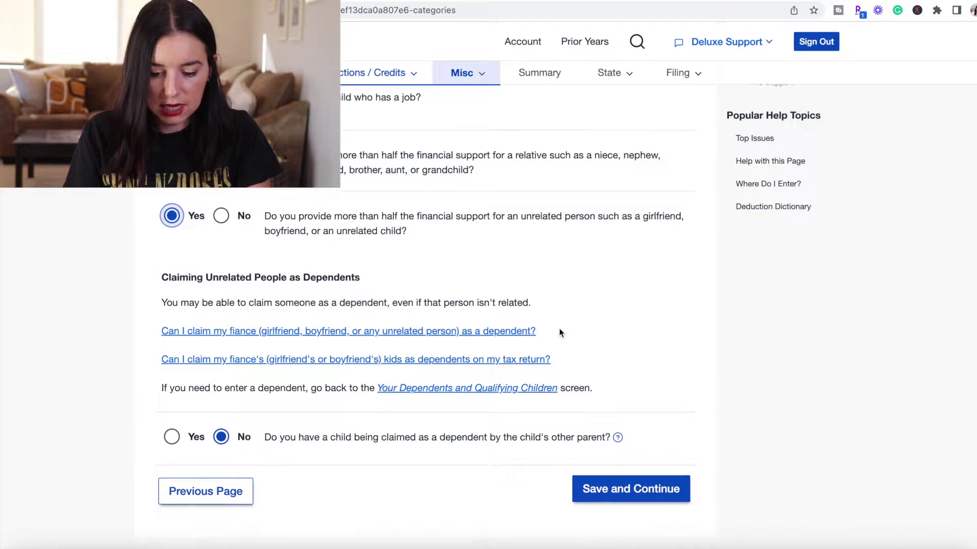
left_click(509, 331)
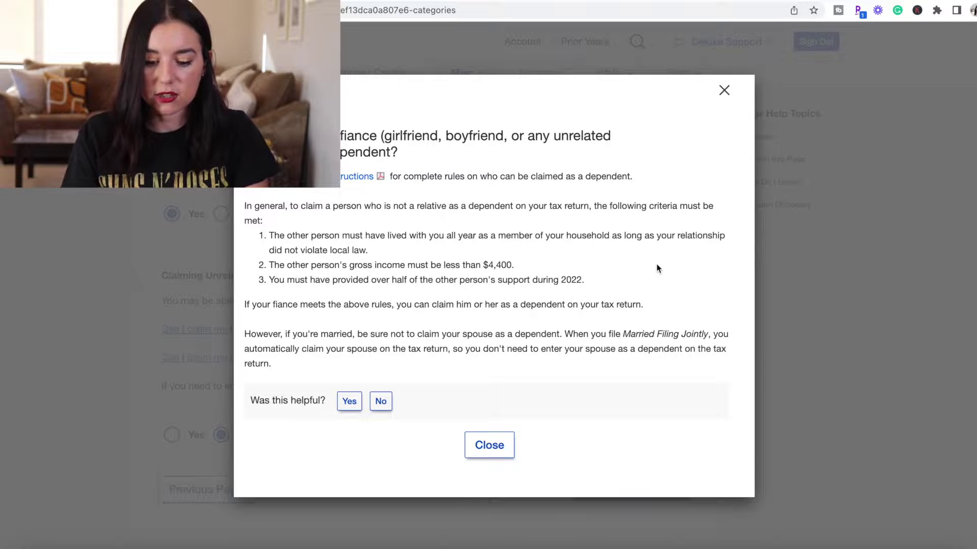
left_click(349, 401)
left_click(632, 486)
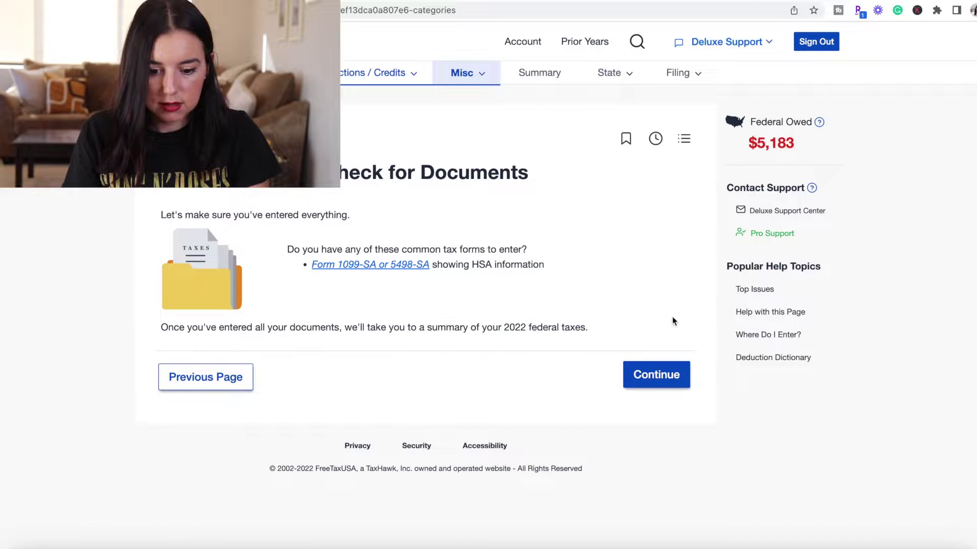
Continue past the document check without adding forms, and compare the 2021 and 2022 amounts throughout the federal tax summary.
left_click(657, 375)
scroll(437, 275, "down", 1)
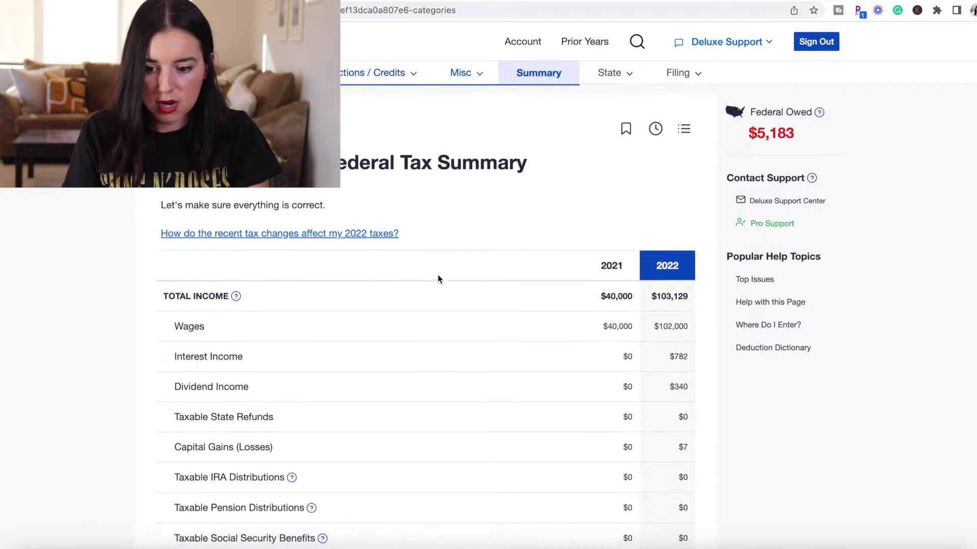
scroll(437, 279, "down", 15)
scroll(437, 275, "down", 10)
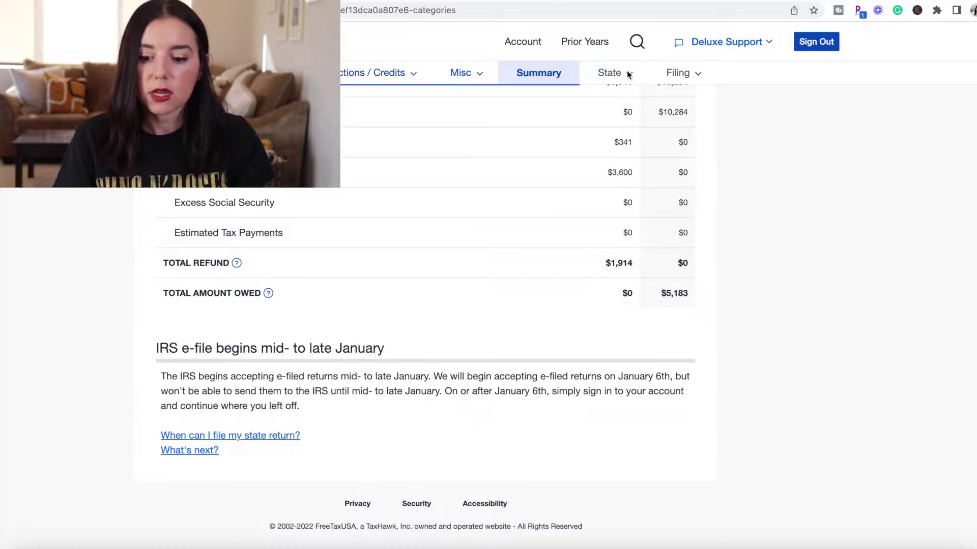
Read the help on when the state return can be filed, and close it.
left_click(215, 436)
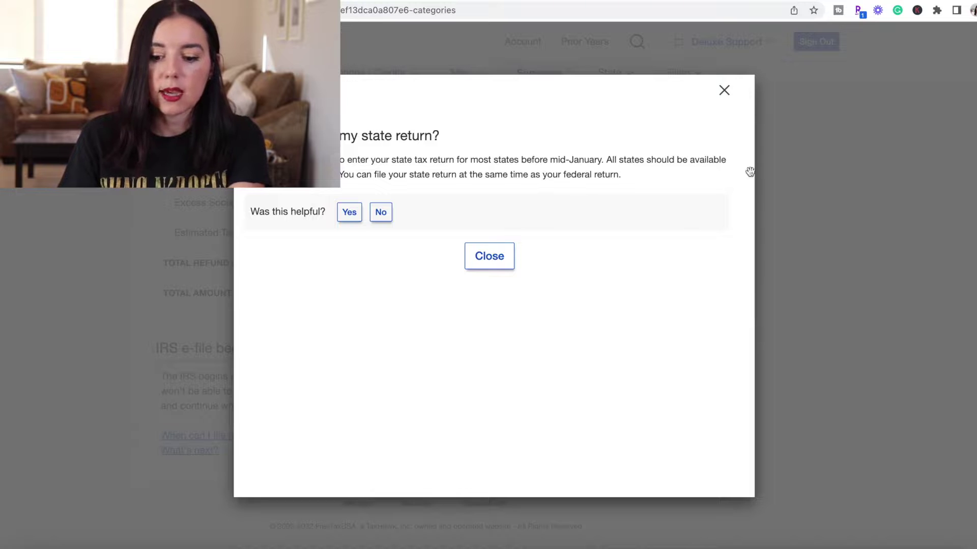
left_click(726, 92)
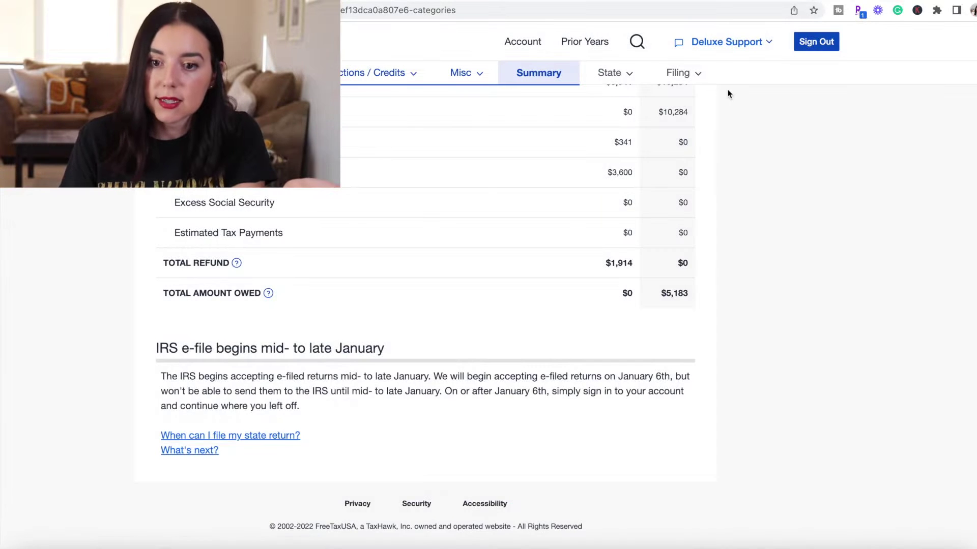